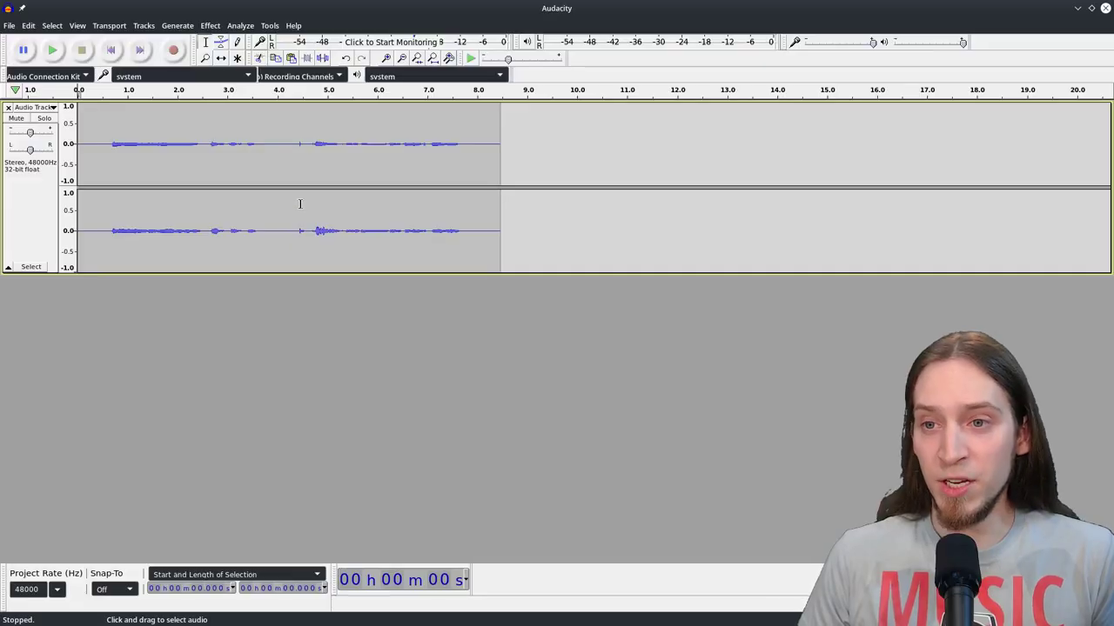
{"action": "left_click_drag", "start_coordinate": [323, 161], "coordinate": [409, 164]}
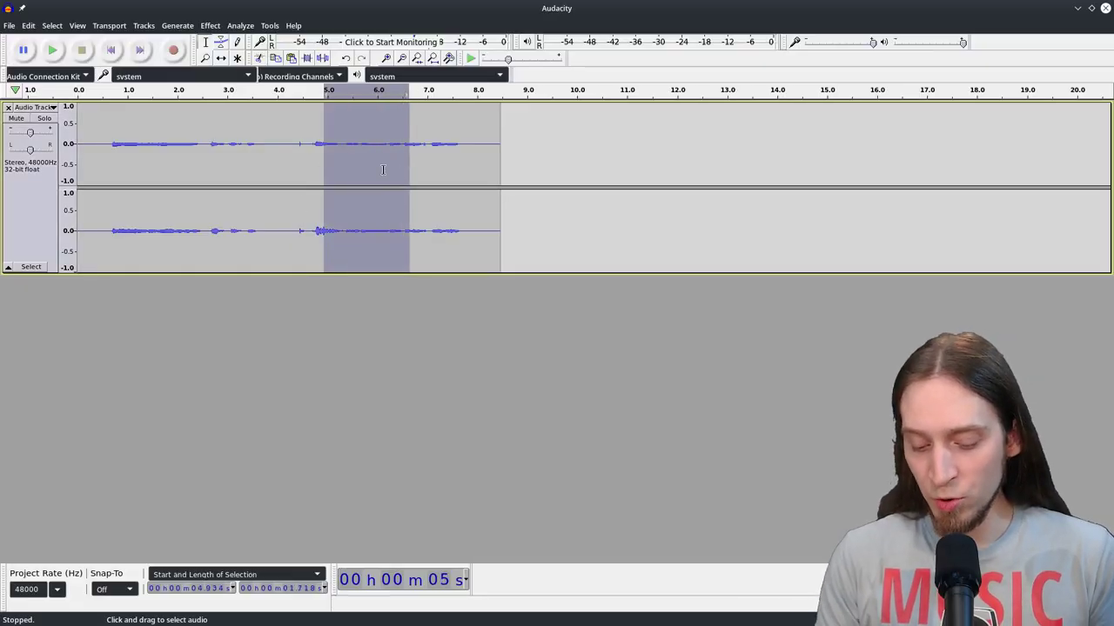
{"action": "key", "text": "Delete"}
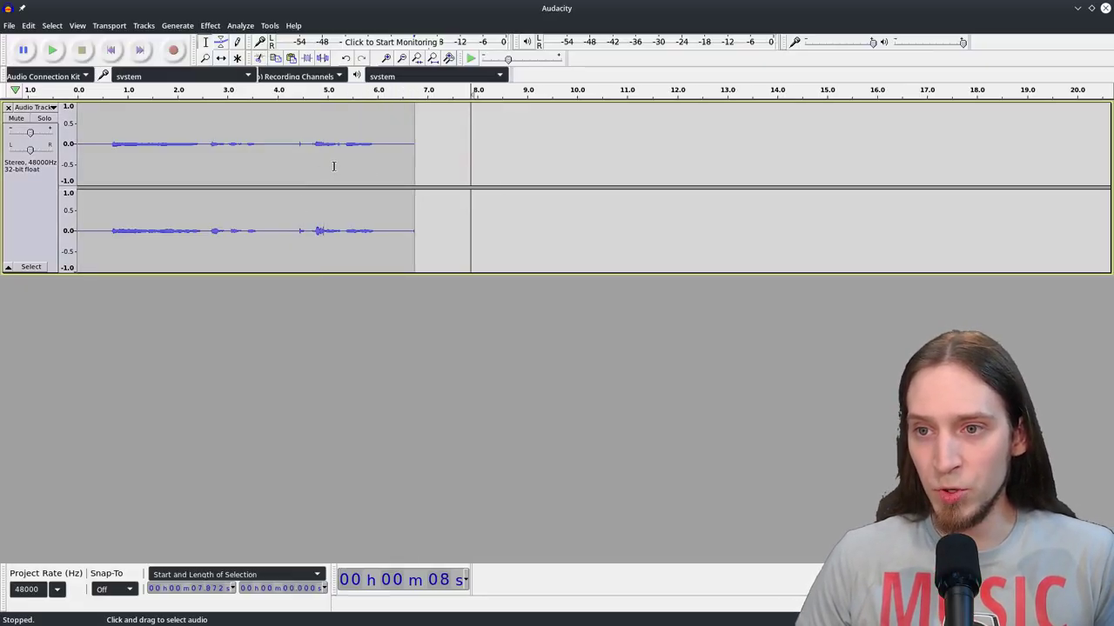
{"action": "left_click_drag", "start_coordinate": [334, 165], "coordinate": [370, 156]}
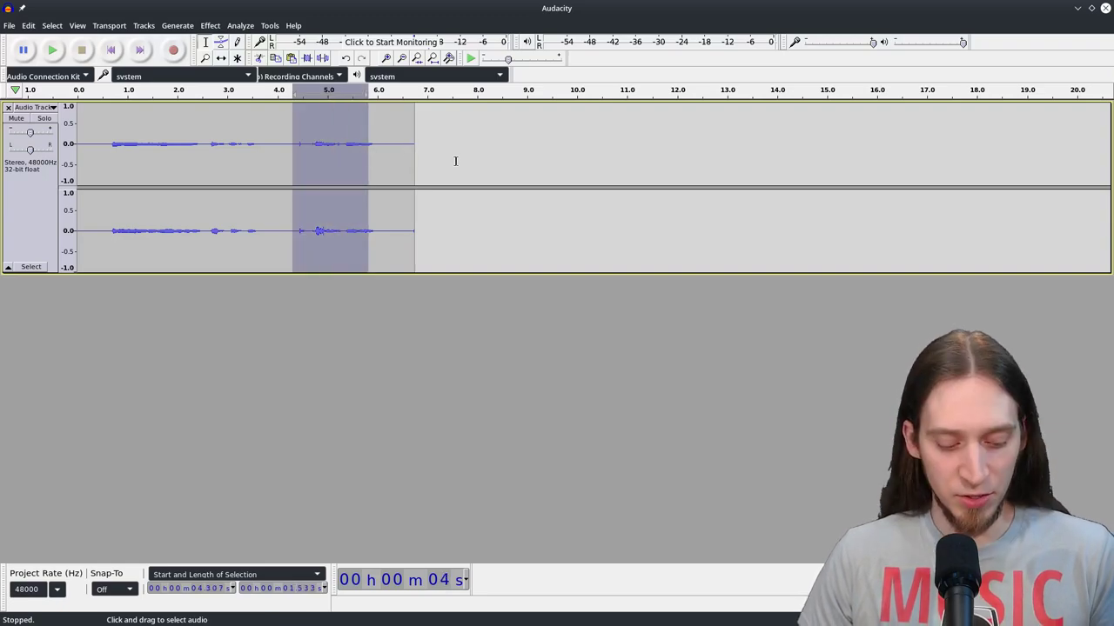
{"action": "left_click", "coordinate": [29, 26]}
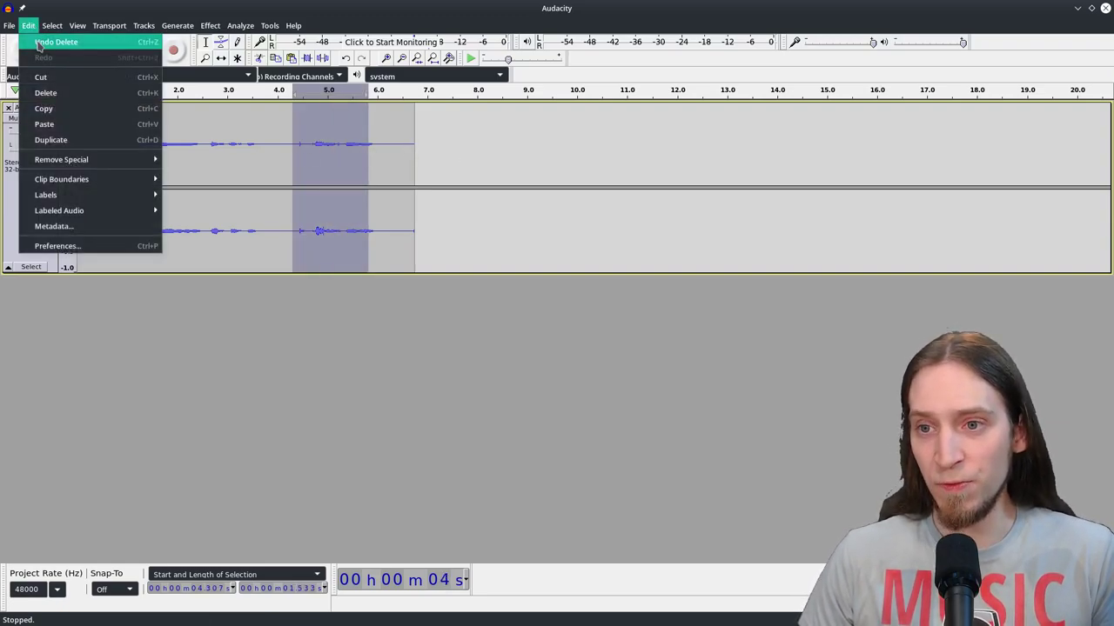
{"action": "left_click", "coordinate": [37, 44]}
{"action": "left_click", "coordinate": [557, 139]}
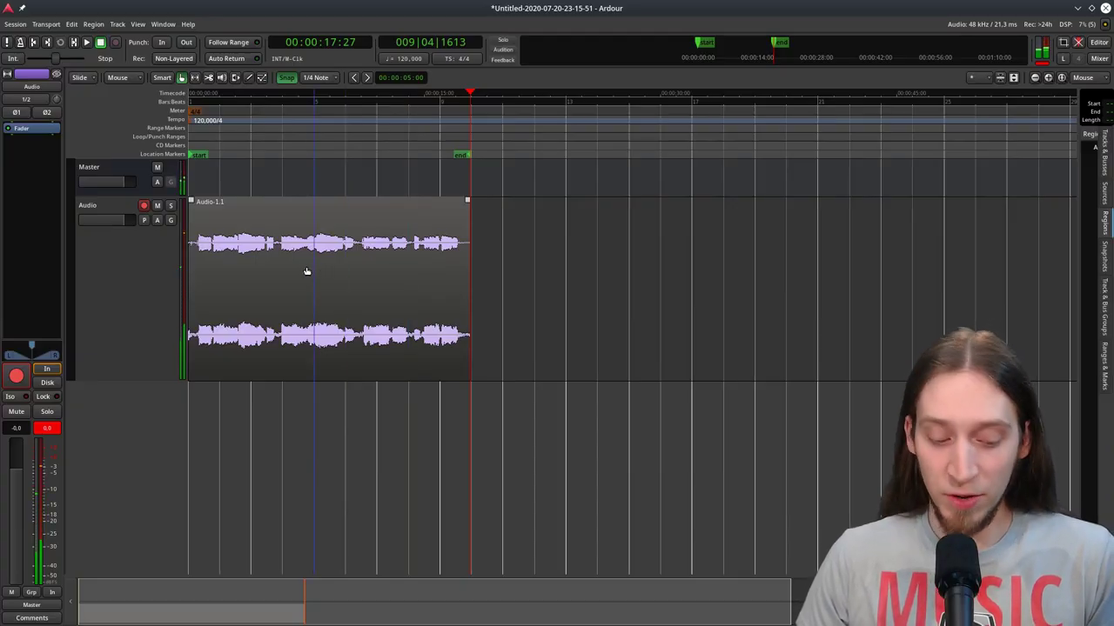
Split the voice region, delete its middle piece, and stretch Audio-1.6's right edge to meet Audio-1.9.
{"action": "left_click", "coordinate": [306, 266]}
{"action": "key", "text": "s"}
{"action": "key", "text": "s"}
{"action": "left_click", "coordinate": [372, 262]}
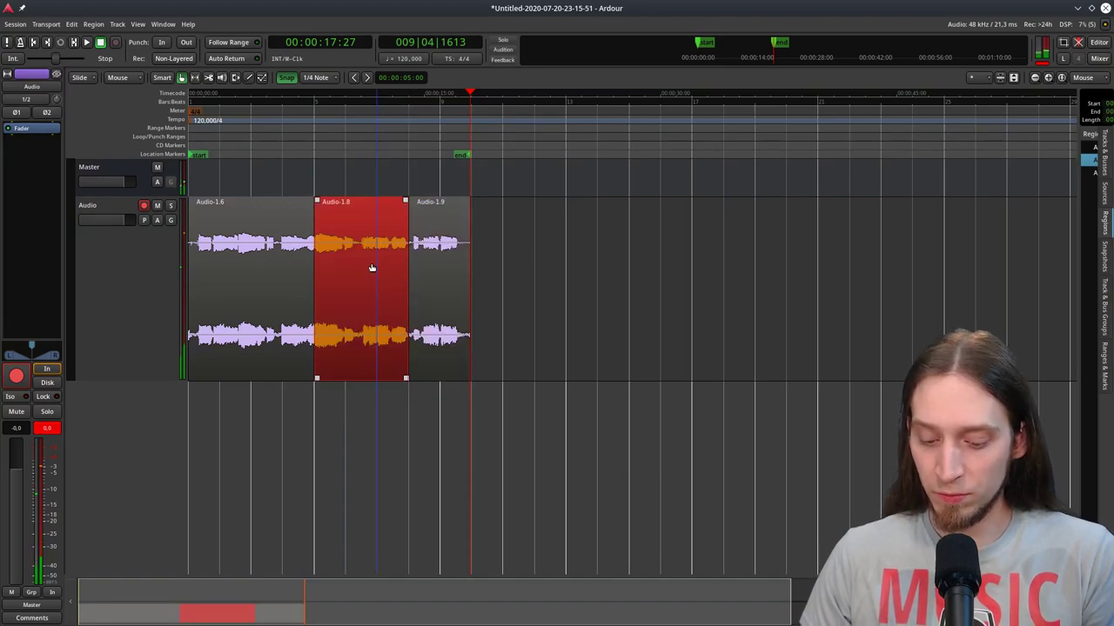
{"action": "key", "text": "Delete"}
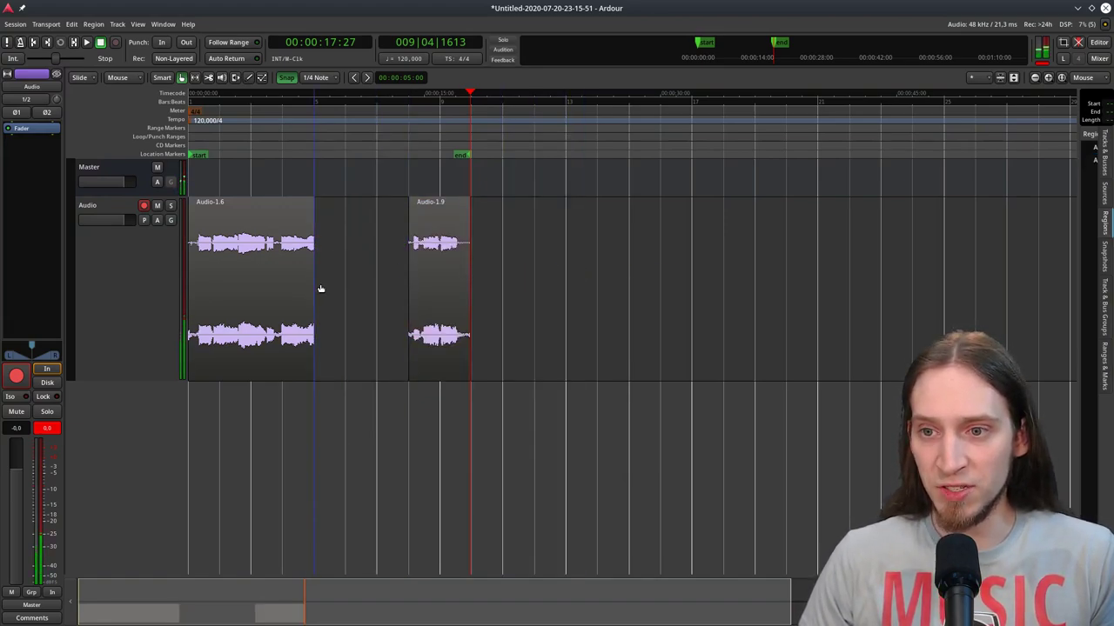
{"action": "mouse_move", "coordinate": [307, 278]}
{"action": "left_click_drag", "start_coordinate": [307, 277], "coordinate": [407, 278]}
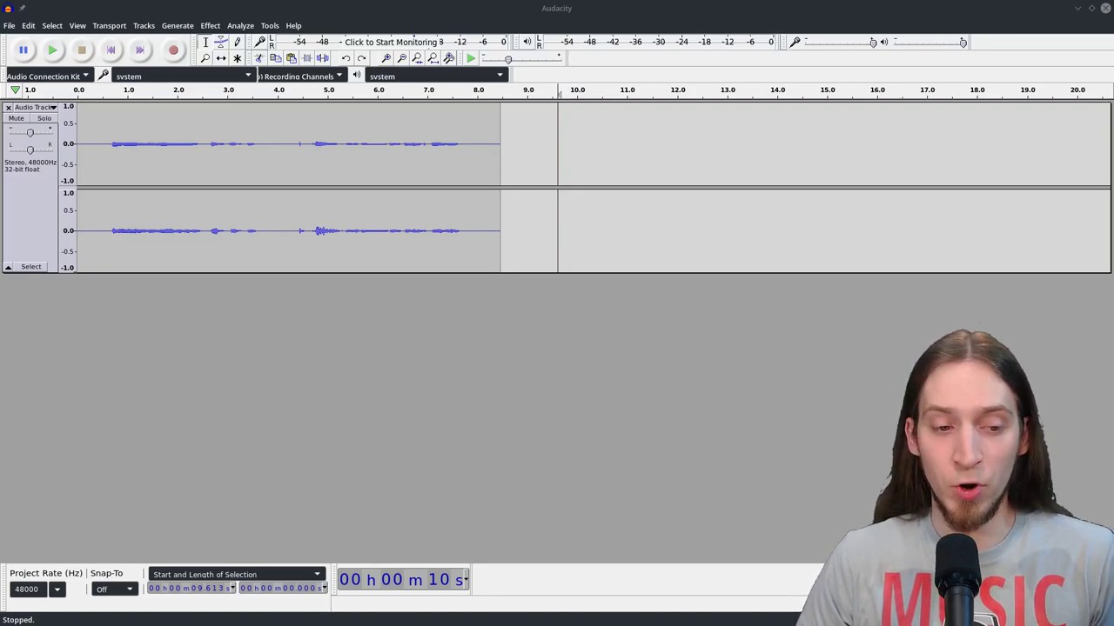
Make the track taller and select the spoken audio from 0.24 s to 8.5 s.
{"action": "left_click_drag", "start_coordinate": [114, 276], "coordinate": [108, 424]}
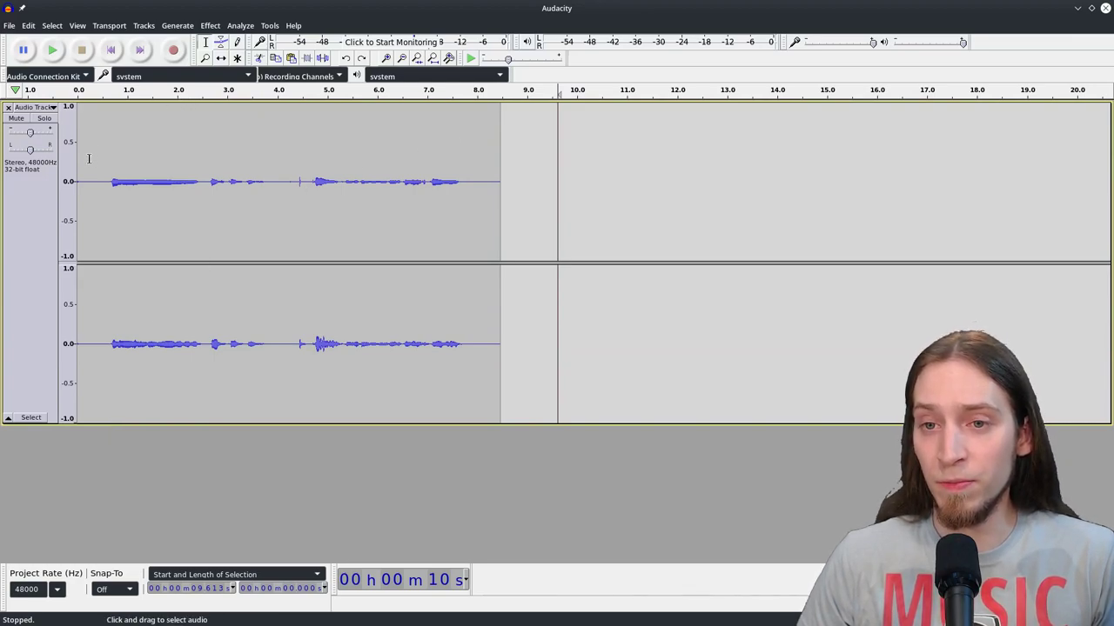
{"action": "mouse_move", "coordinate": [89, 158]}
{"action": "left_mouse_down"}
{"action": "mouse_move", "coordinate": [485, 157]}
{"action": "mouse_move", "coordinate": [501, 170]}
{"action": "left_mouse_up"}
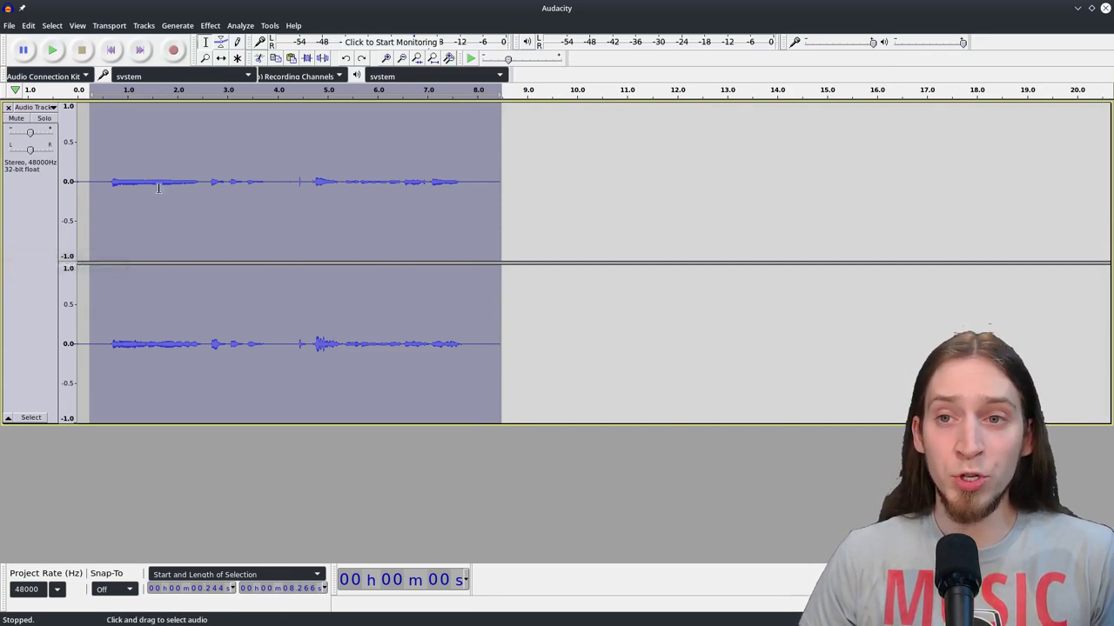
Apply Loudness Normalization to the selection with a -16 LUFS perceived-loudness target.
{"action": "left_click", "coordinate": [212, 26]}
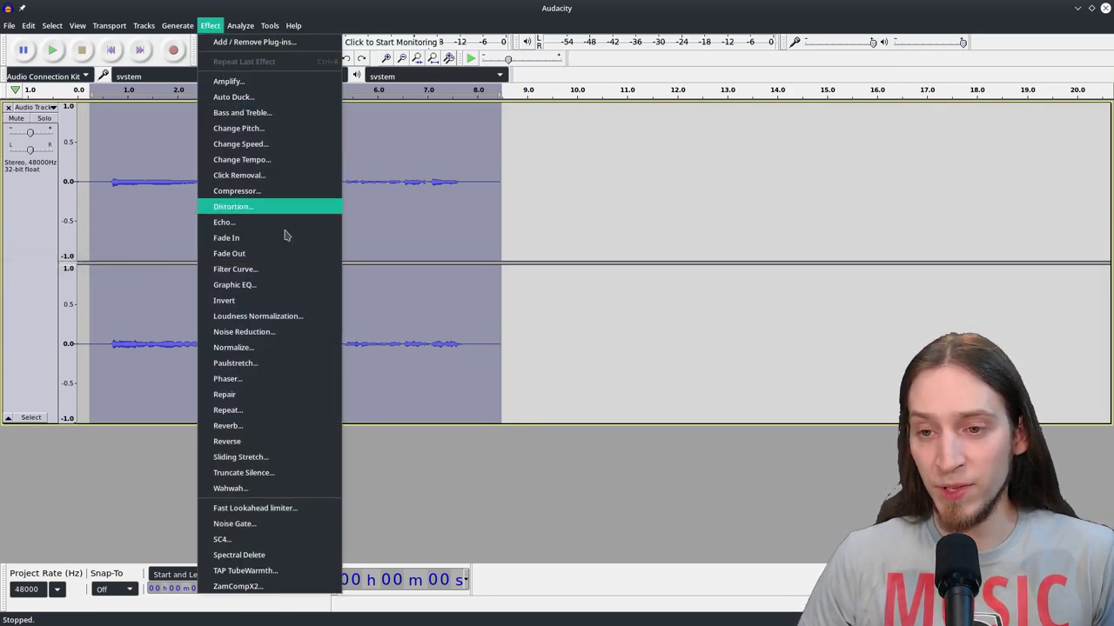
{"action": "left_click", "coordinate": [321, 322]}
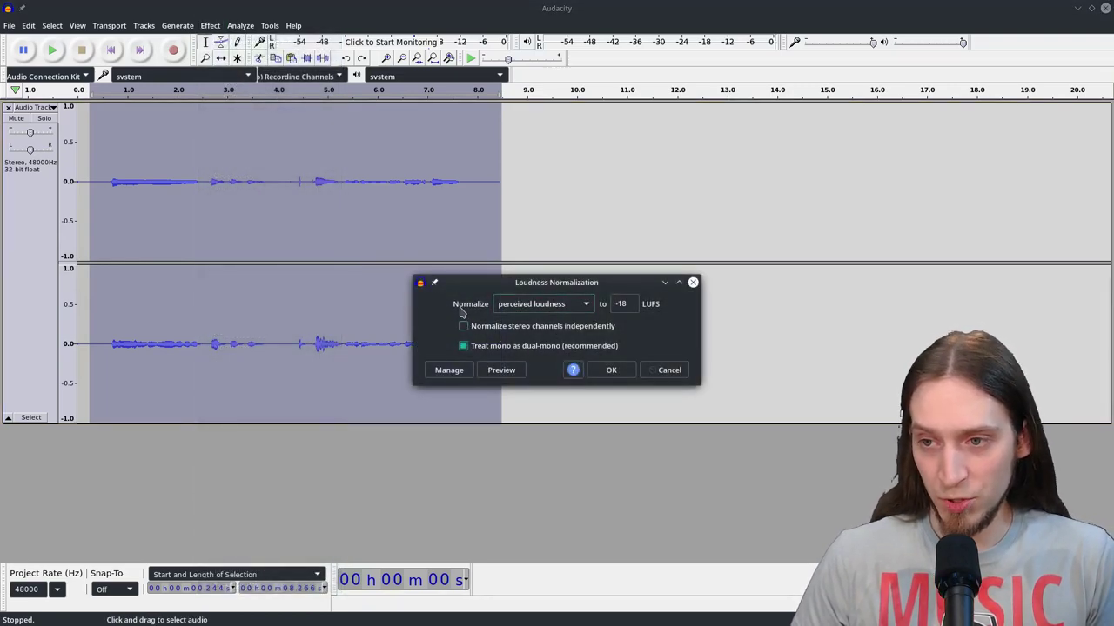
{"action": "left_click", "coordinate": [623, 304]}
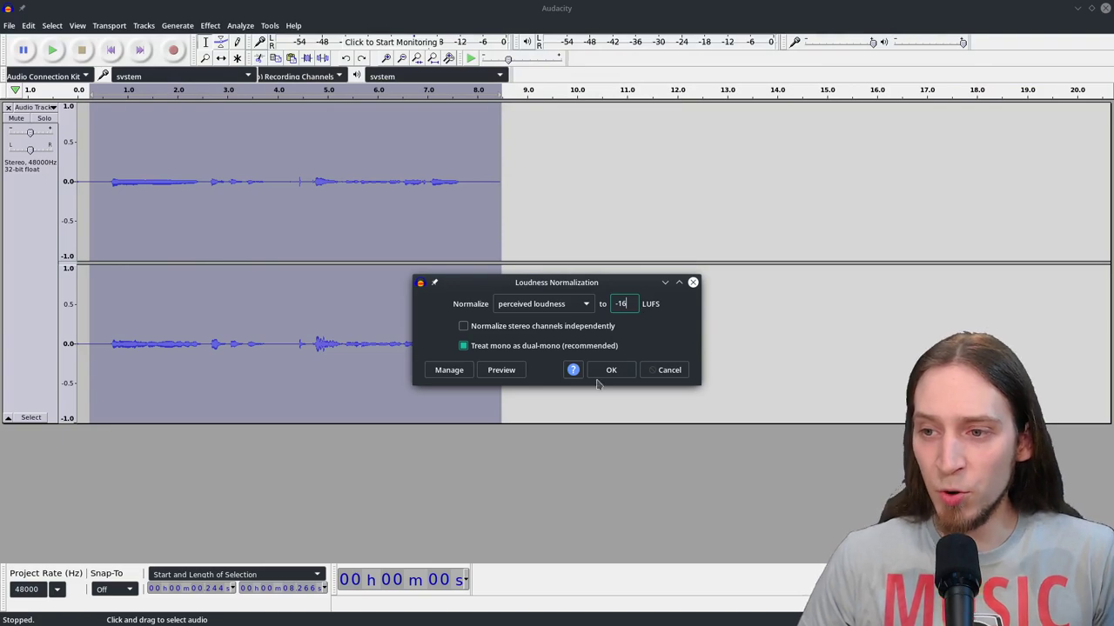
{"action": "type", "text": "6"}
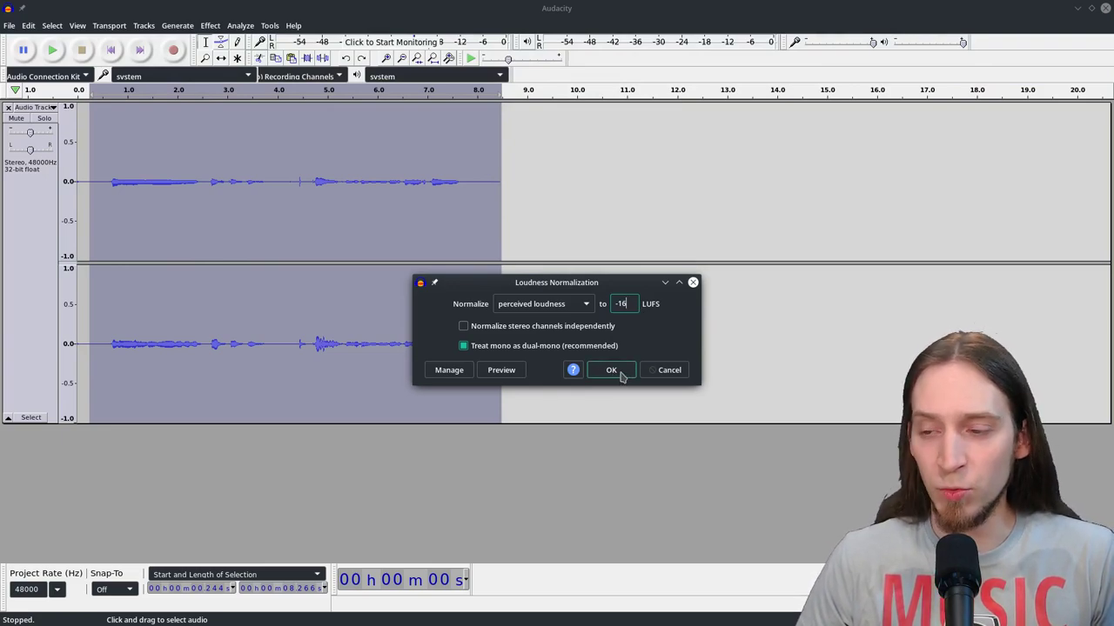
{"action": "left_click", "coordinate": [612, 371]}
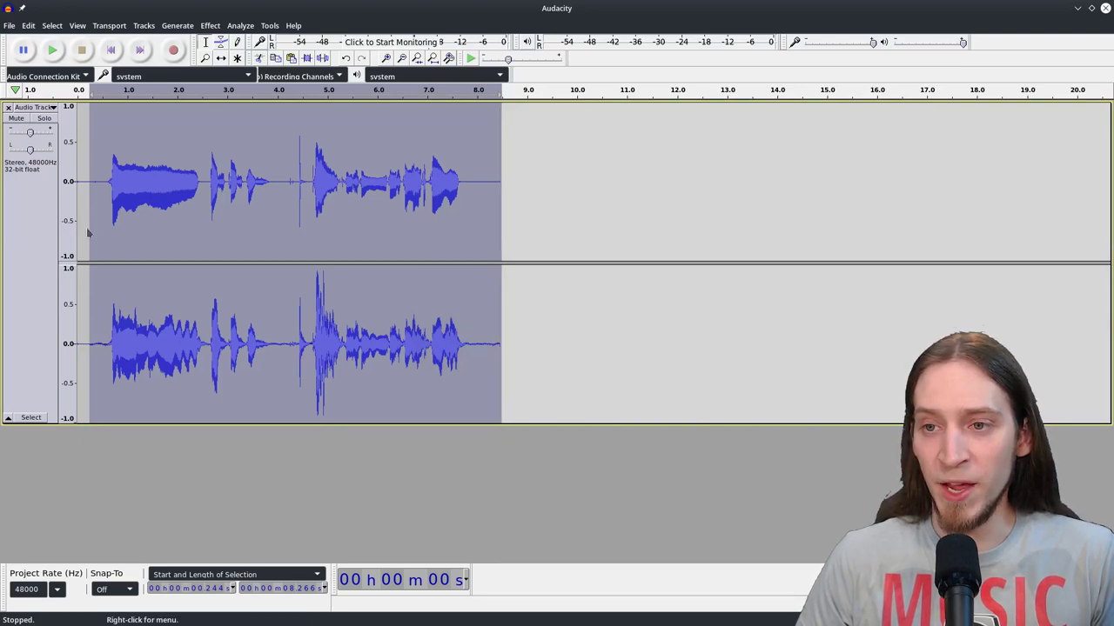
Select the whole track and apply Loudness Normalization to all of it.
{"action": "left_click", "coordinate": [364, 253]}
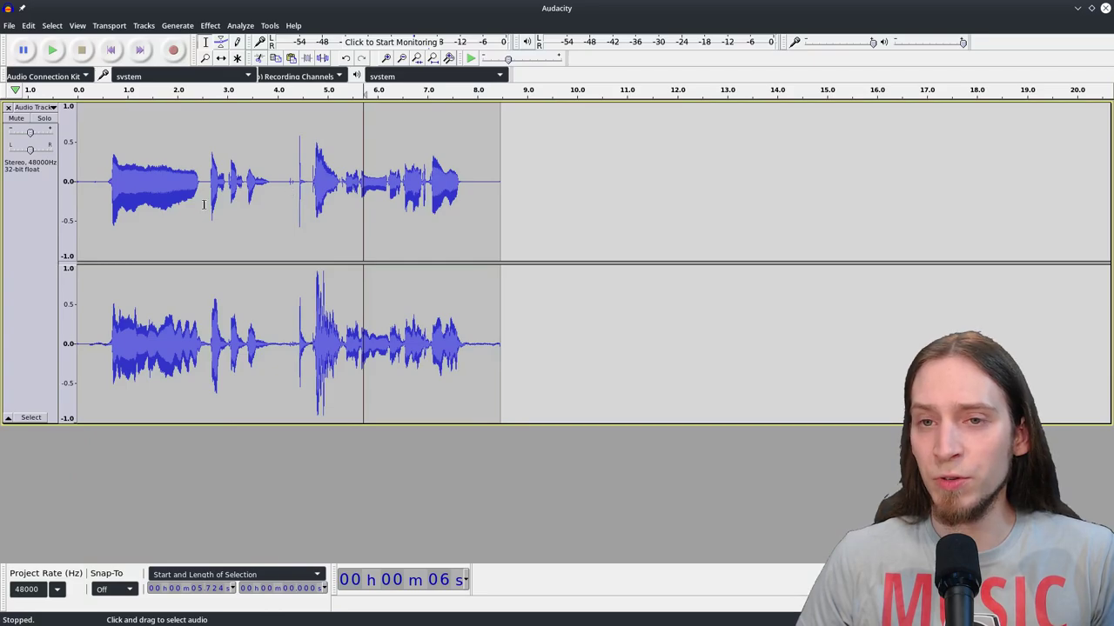
{"action": "key", "text": "ctrl+a"}
{"action": "left_click", "coordinate": [209, 26]}
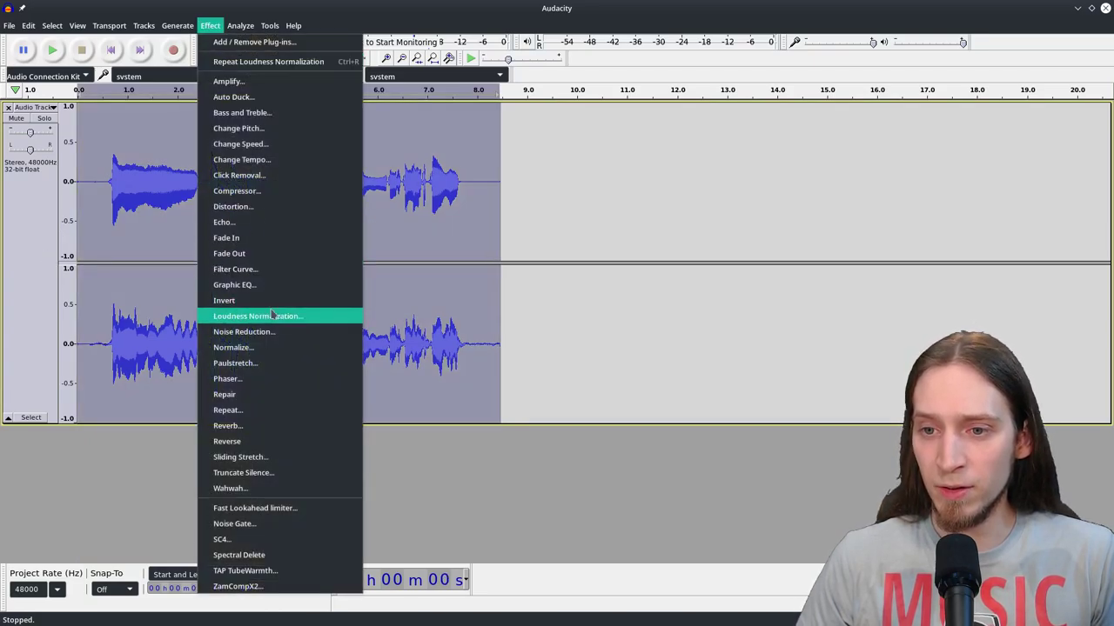
{"action": "left_click", "coordinate": [252, 316]}
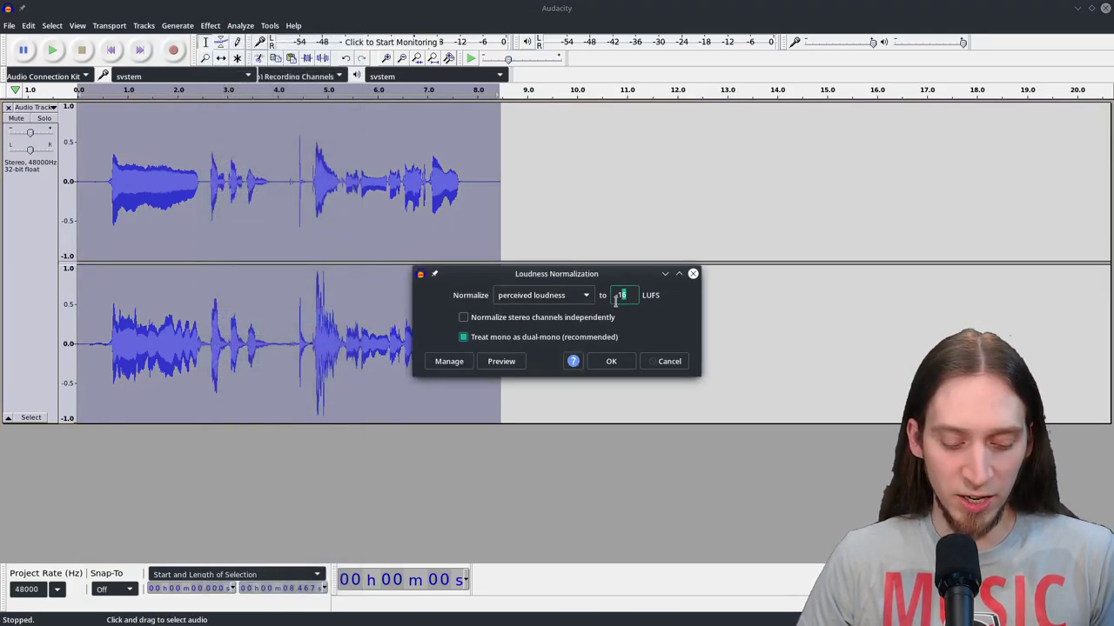
{"action": "left_click", "coordinate": [614, 360]}
Widen the waveform's vertical scale to ±2.0 so peaks above 1.0 are visible.
{"action": "left_click", "coordinate": [604, 361]}
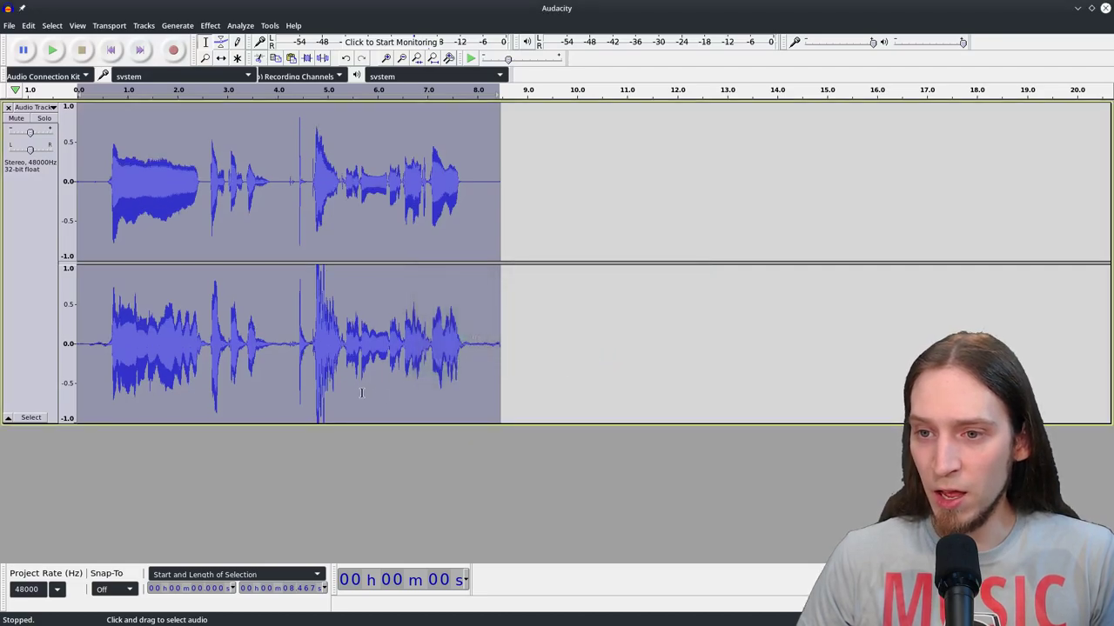
{"action": "scroll", "coordinate": [322, 275], "scroll_direction": "up", "scroll_amount": 5}
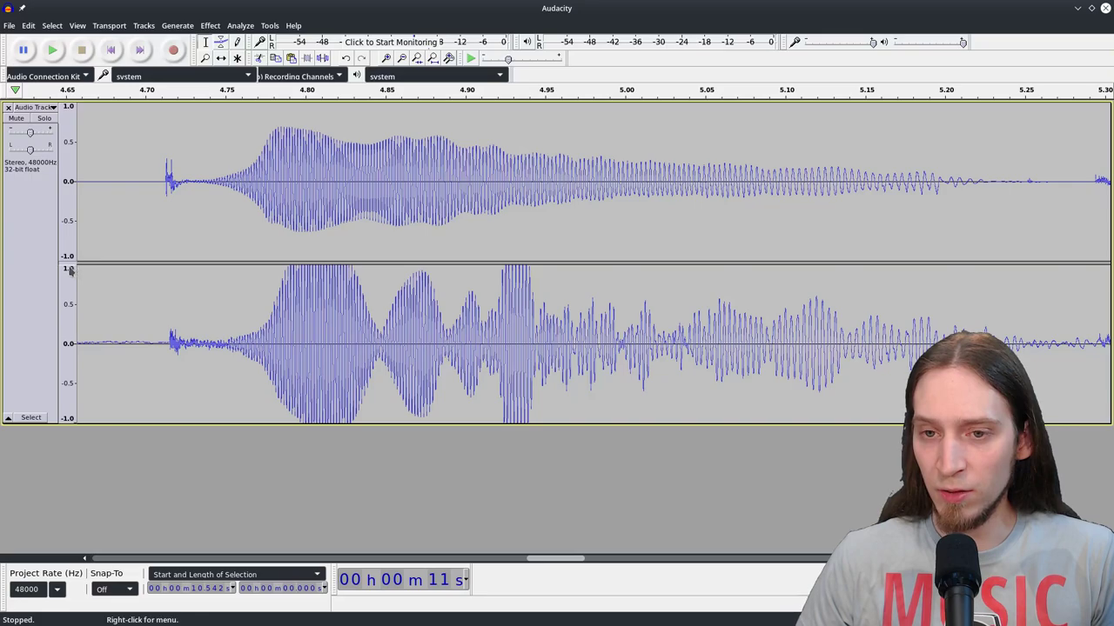
{"action": "right_click", "coordinate": [66, 127]}
{"action": "left_click", "coordinate": [116, 257]}
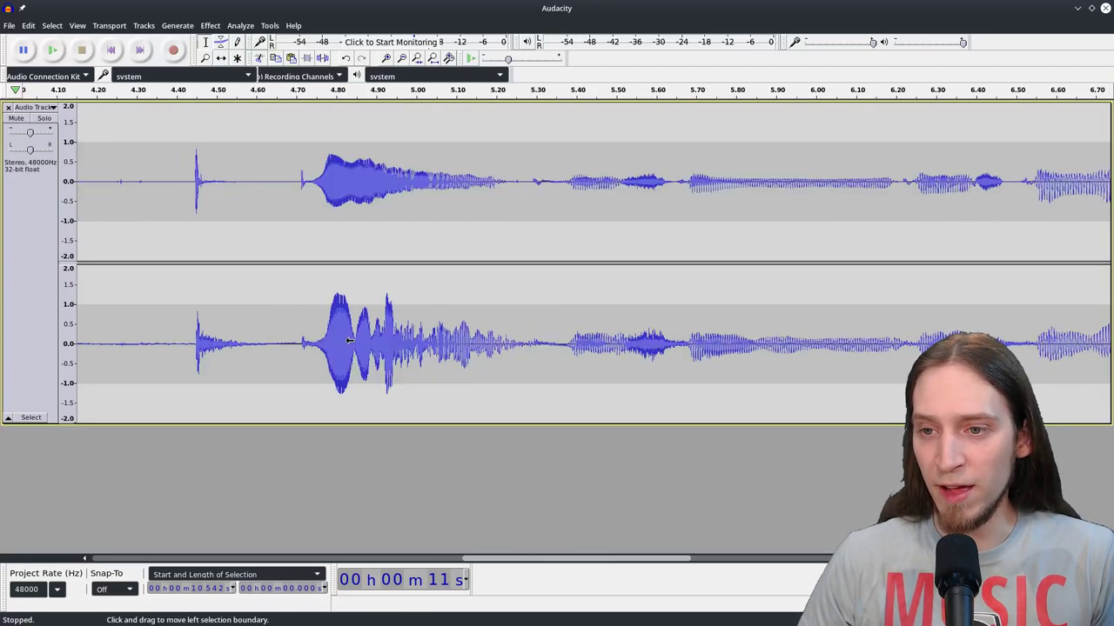
{"action": "scroll", "coordinate": [348, 344], "scroll_direction": "down", "scroll_amount": 3}
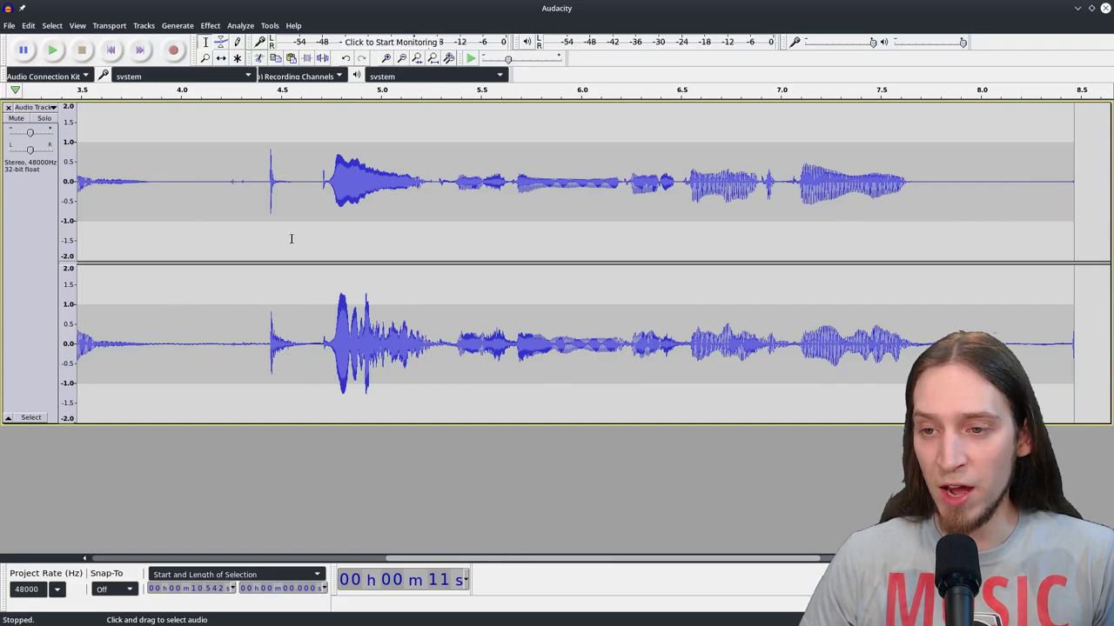
Run the Fast Lookahead limiter on the whole stereo track with Limit -1.00 dB and Release 0.050 s.
{"action": "left_click", "coordinate": [29, 237]}
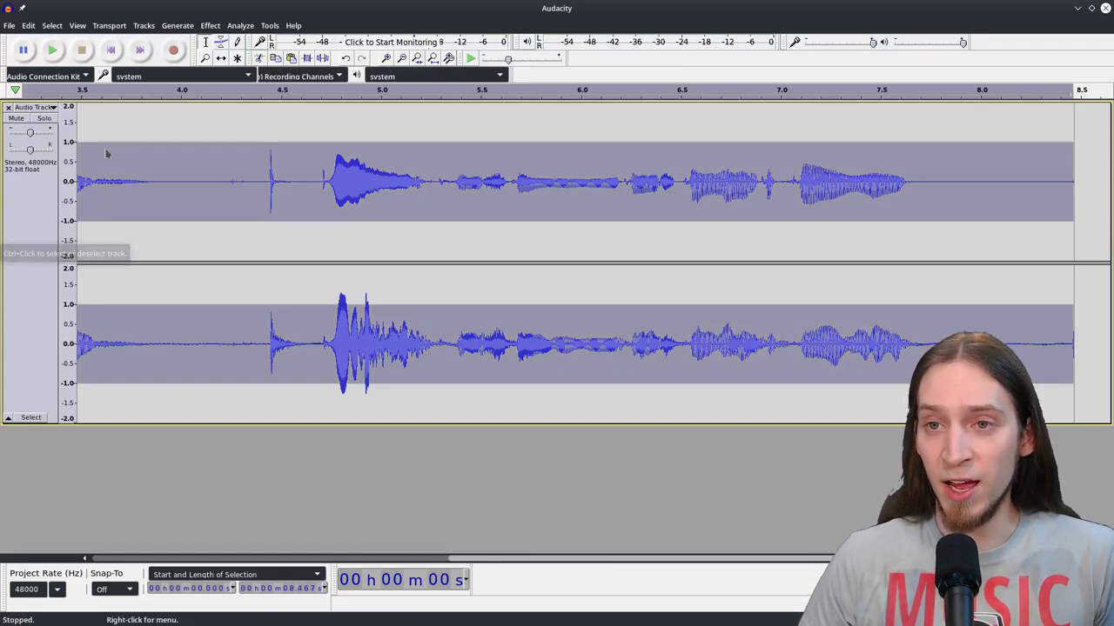
{"action": "left_click", "coordinate": [210, 27]}
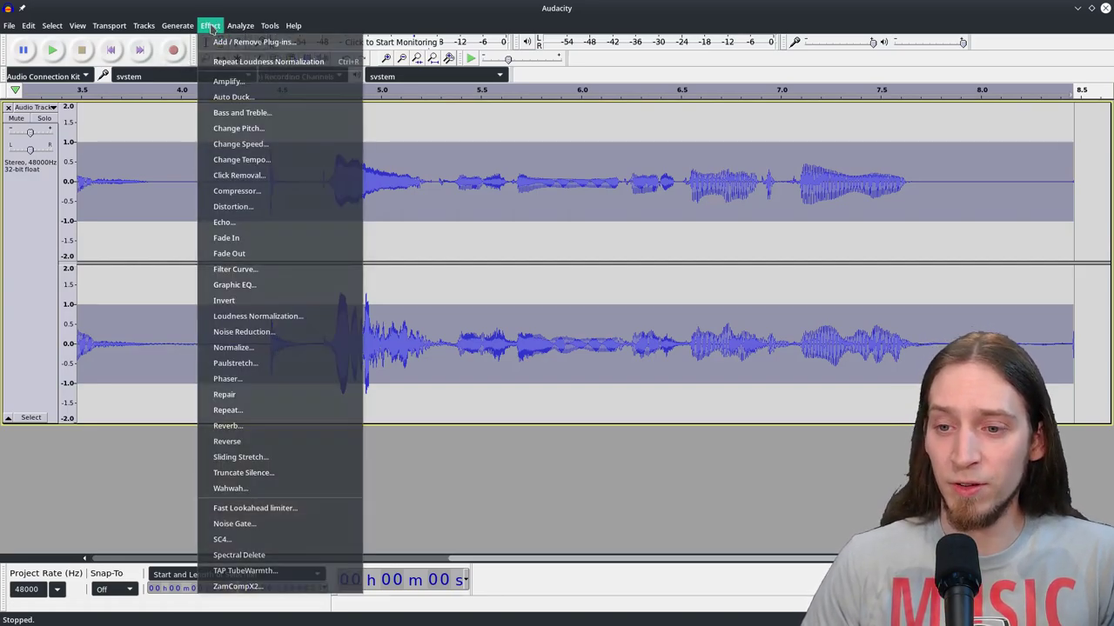
{"action": "left_click", "coordinate": [322, 510]}
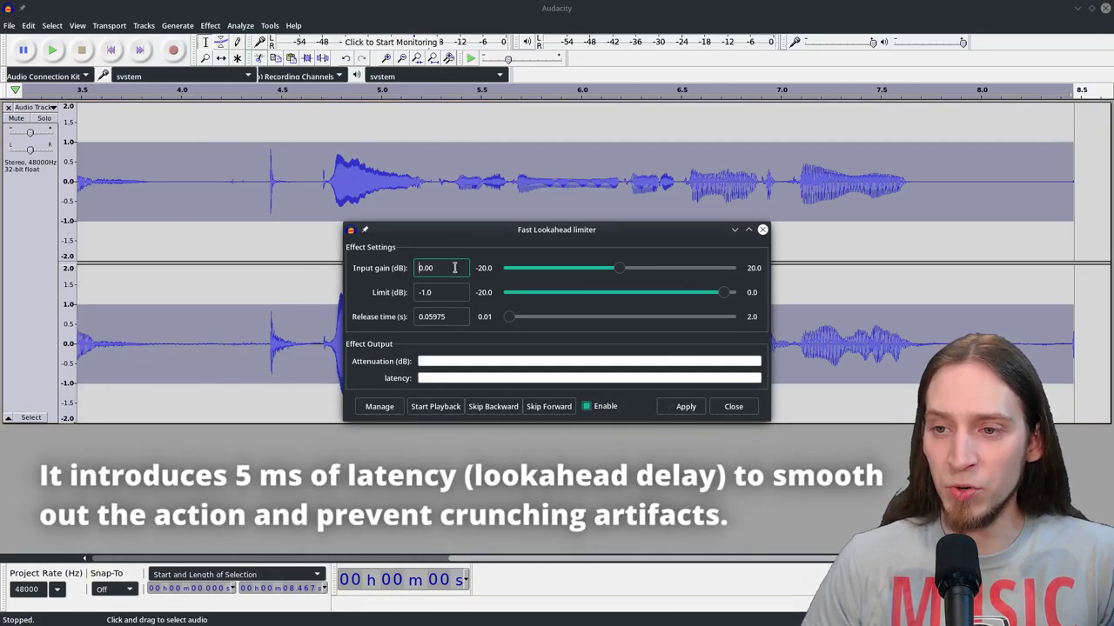
{"action": "double_click", "coordinate": [454, 267]}
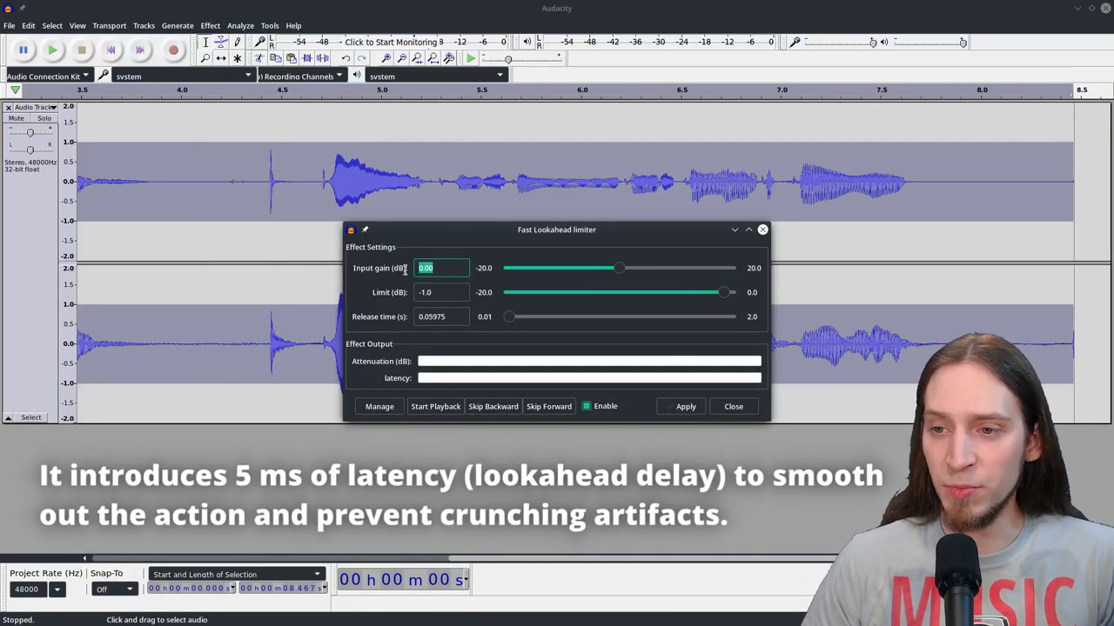
{"action": "double_click", "coordinate": [454, 293]}
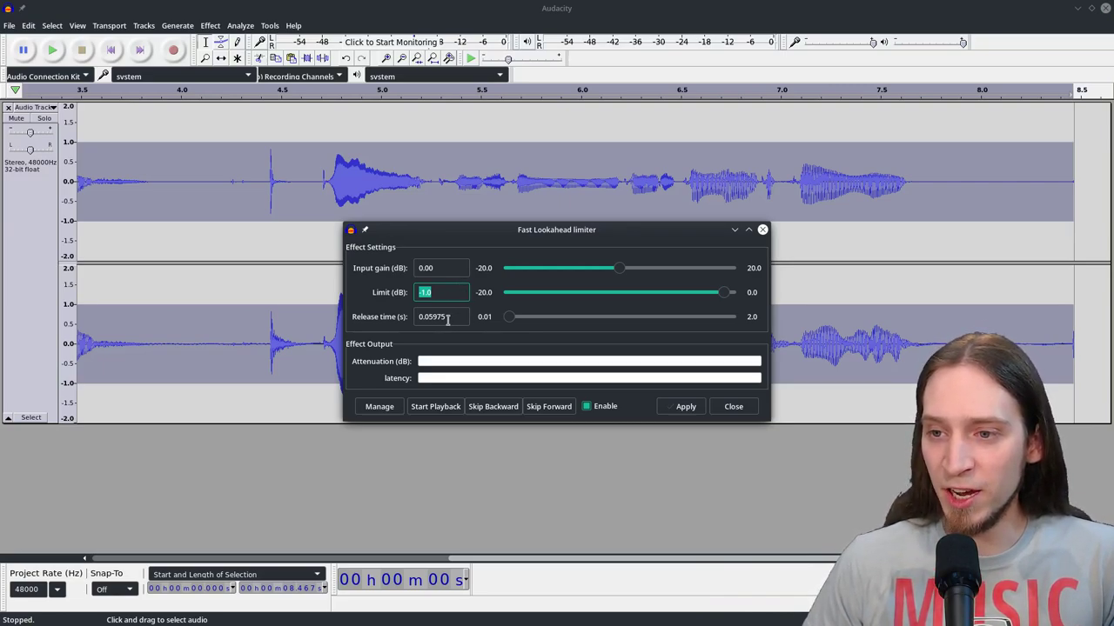
{"action": "left_click_drag", "start_coordinate": [447, 319], "coordinate": [429, 321]}
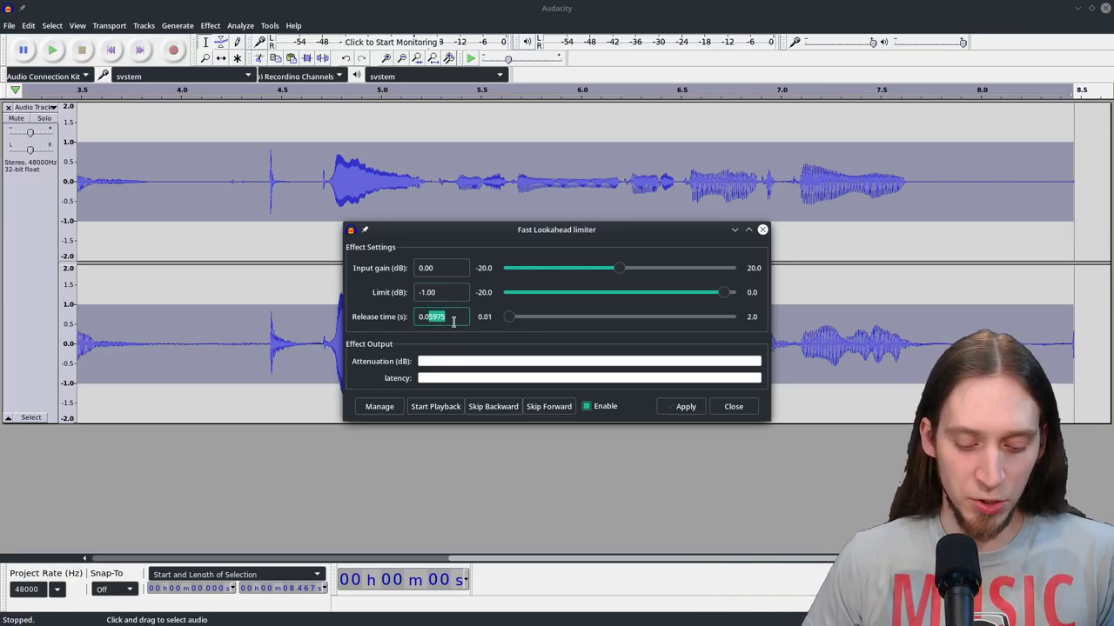
{"action": "type", "text": "50"}
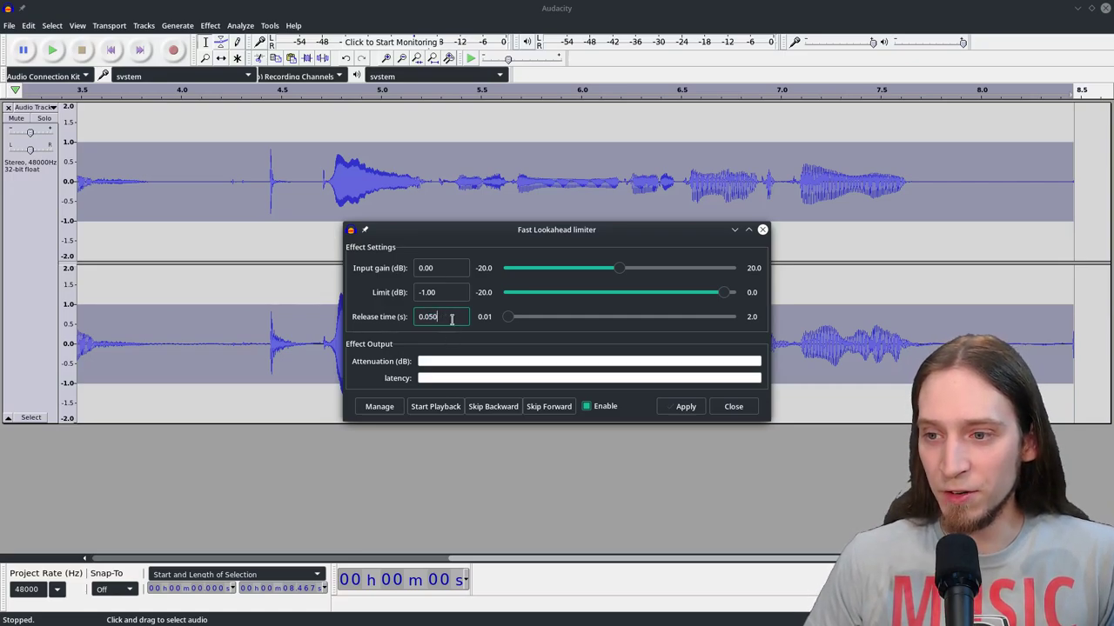
{"action": "left_click", "coordinate": [687, 408]}
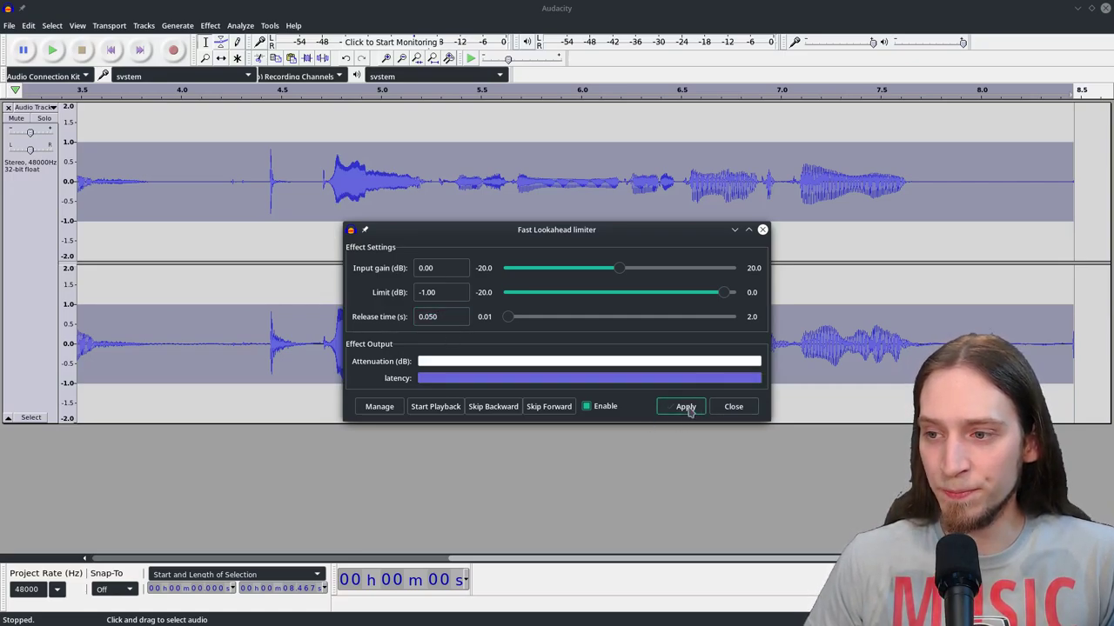
{"action": "left_click_drag", "start_coordinate": [617, 230], "coordinate": [797, 213]}
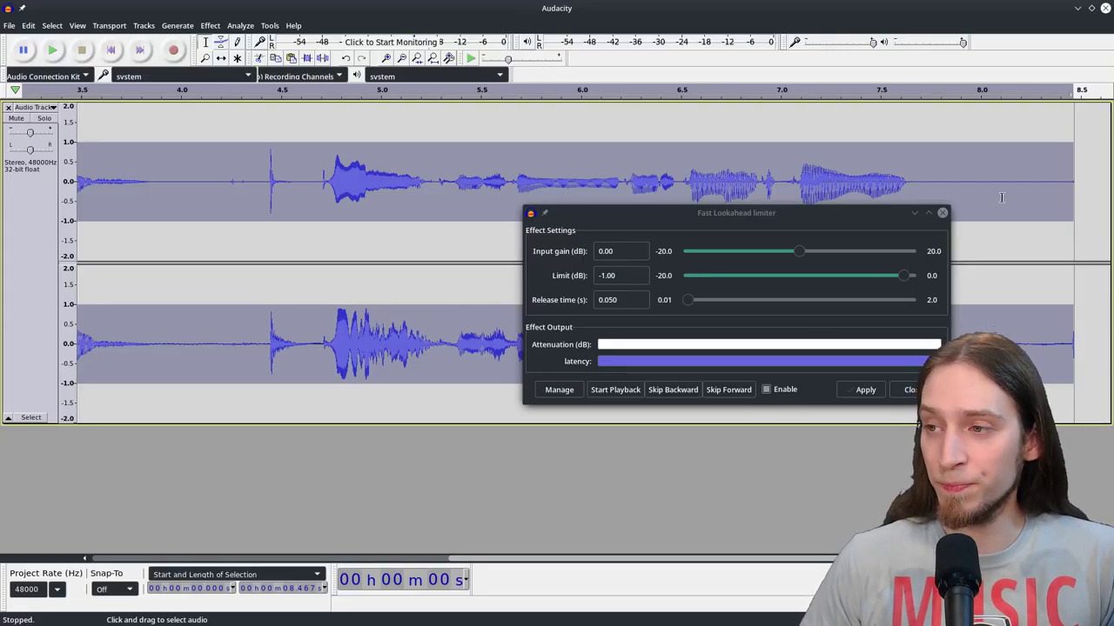
Close the limiter window and zoom in around 4.8 s to inspect the limited peaks.
{"action": "left_click", "coordinate": [766, 389]}
{"action": "left_click", "coordinate": [908, 390]}
{"action": "left_click", "coordinate": [342, 329]}
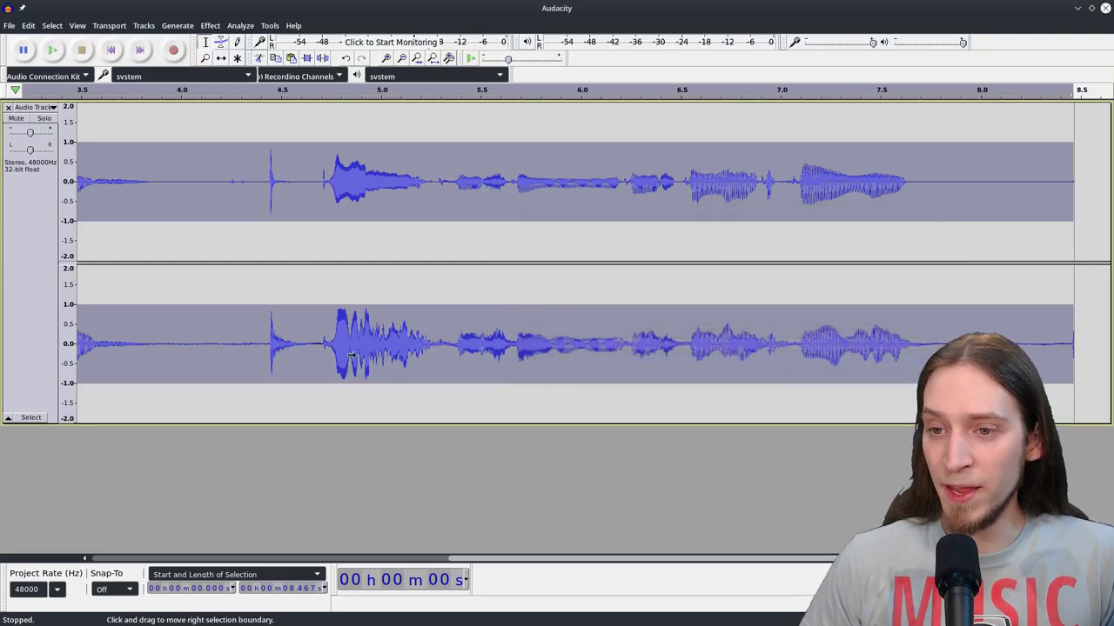
{"action": "scroll", "coordinate": [334, 328], "scroll_direction": "up", "scroll_amount": 5}
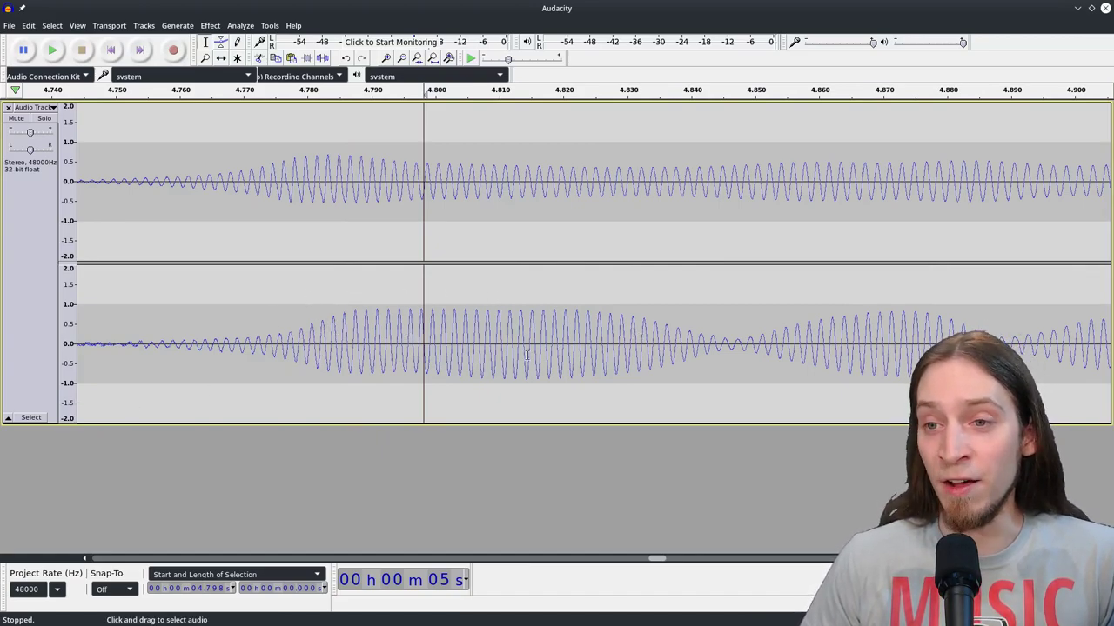
{"action": "scroll", "coordinate": [470, 331], "scroll_direction": "down", "scroll_amount": 3}
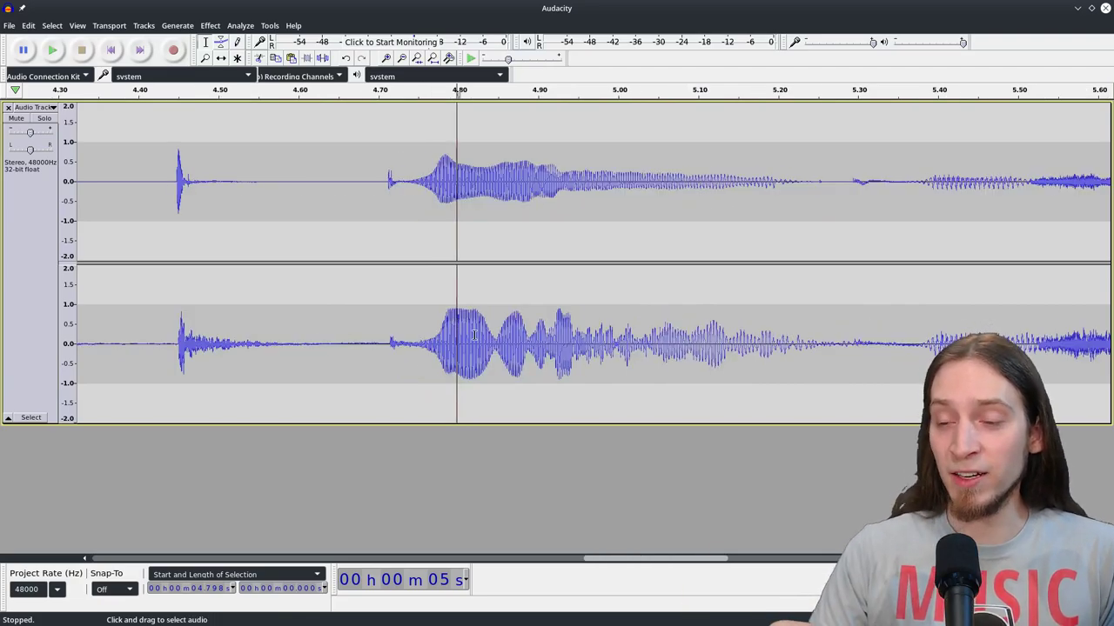
Undo the limiter, compare the original peaks near 4.75 s, and select the whole track.
{"action": "key", "text": "ctrl+a"}
{"action": "key", "text": "alt+e"}
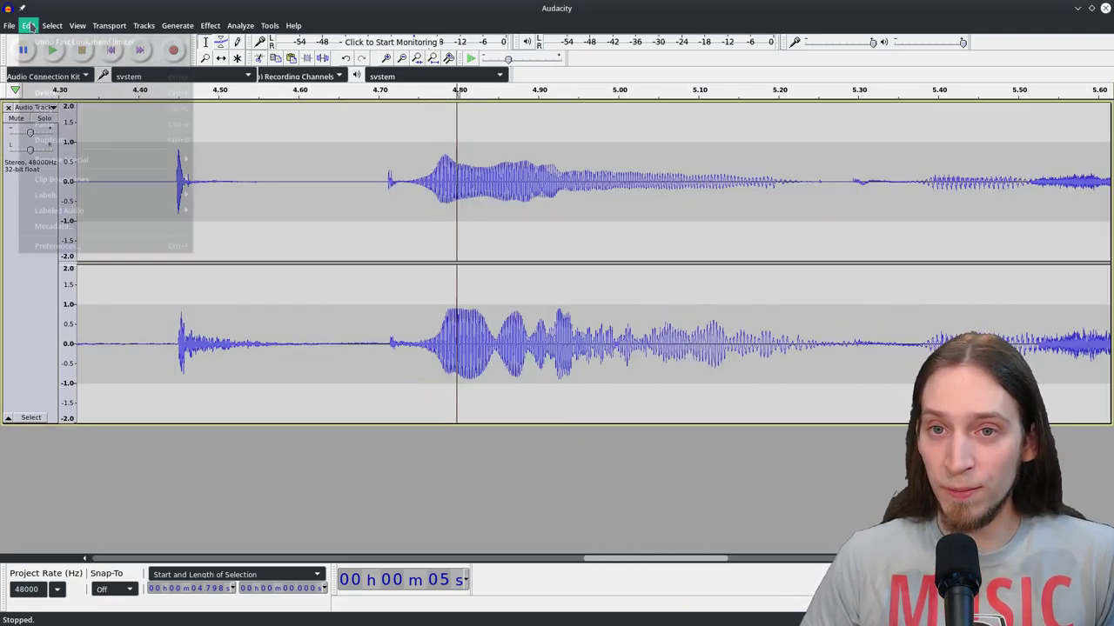
{"action": "key", "text": "Escape"}
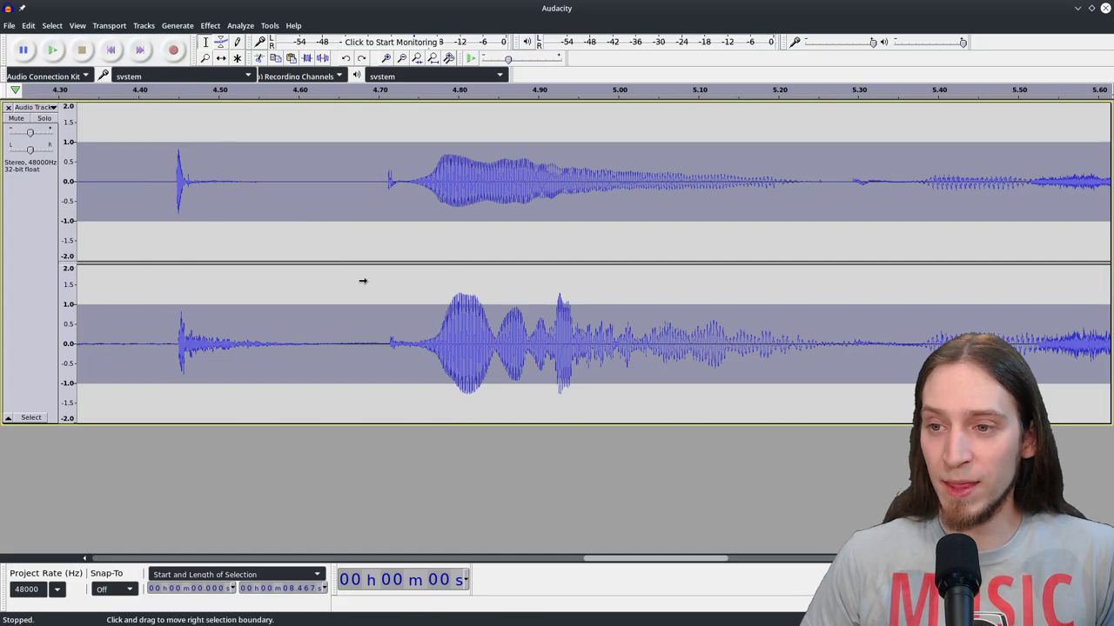
{"action": "scroll", "coordinate": [361, 281], "scroll_direction": "up", "scroll_amount": 1}
{"action": "scroll", "coordinate": [362, 264], "scroll_direction": "down", "scroll_amount": 1}
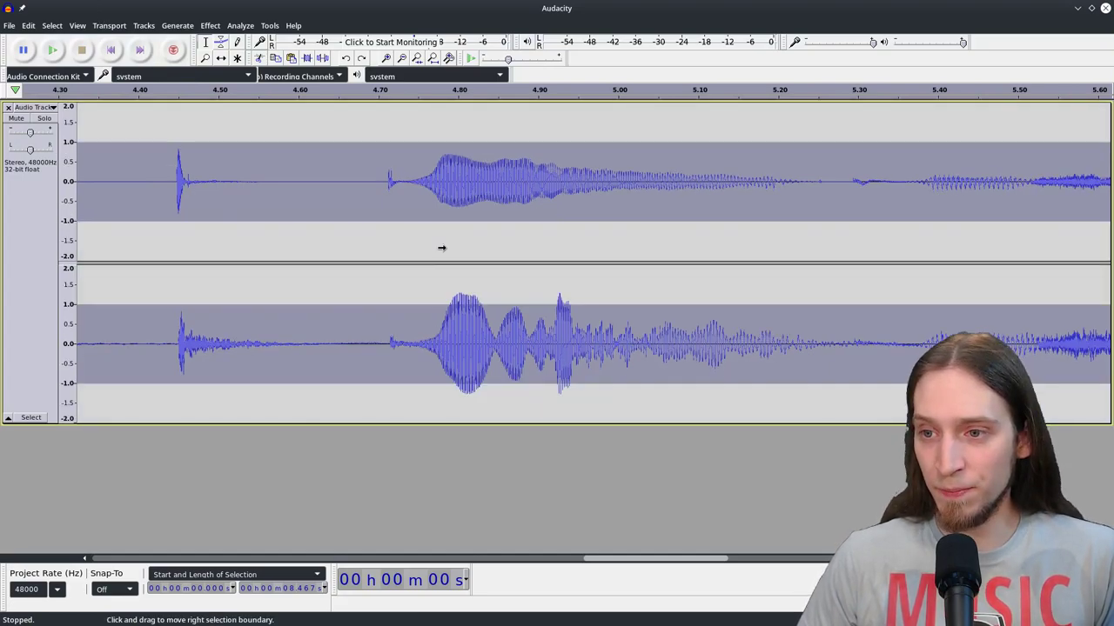
{"action": "left_click", "coordinate": [418, 361]}
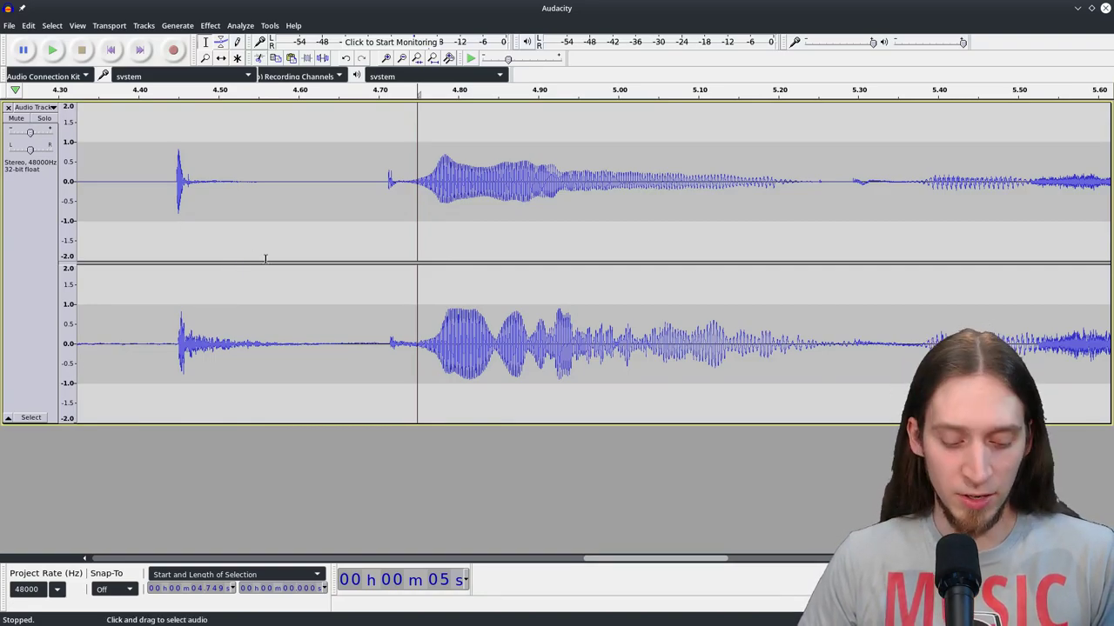
{"action": "key", "text": "ctrl+a"}
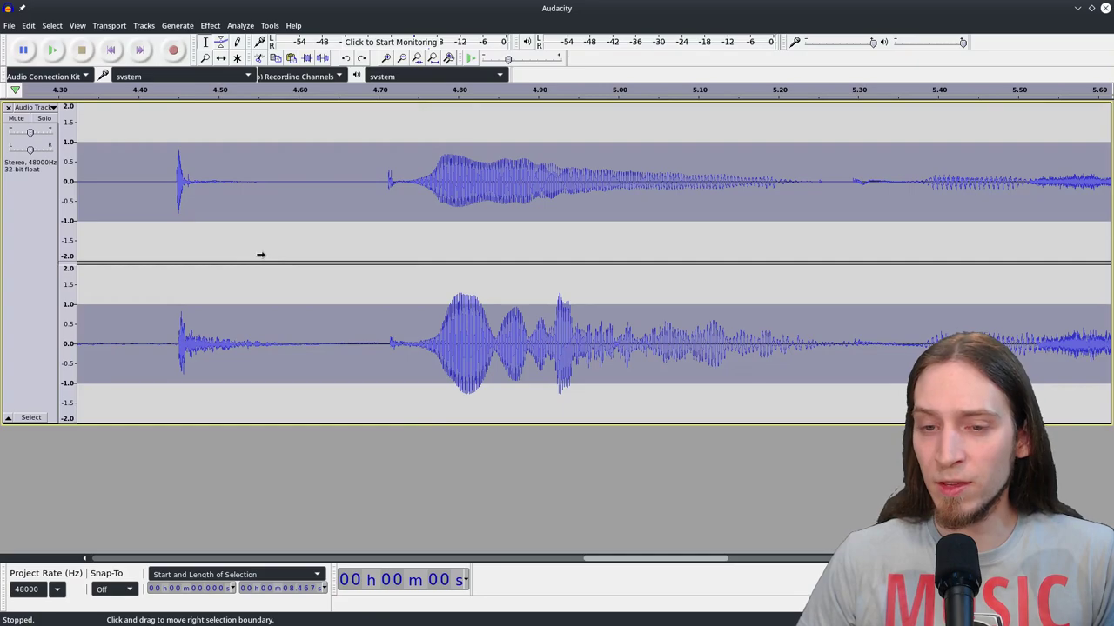
{"action": "left_click", "coordinate": [24, 268]}
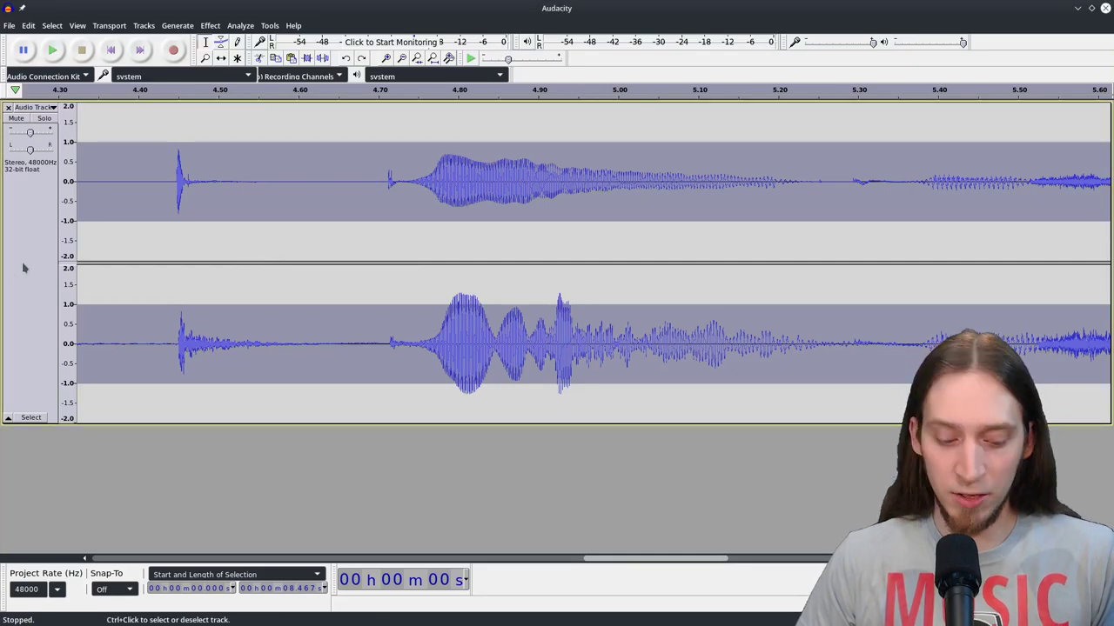
Duplicate the voice track, solo and inspect the copy, then remove it.
{"action": "left_click", "coordinate": [29, 26]}
{"action": "left_click", "coordinate": [77, 142]}
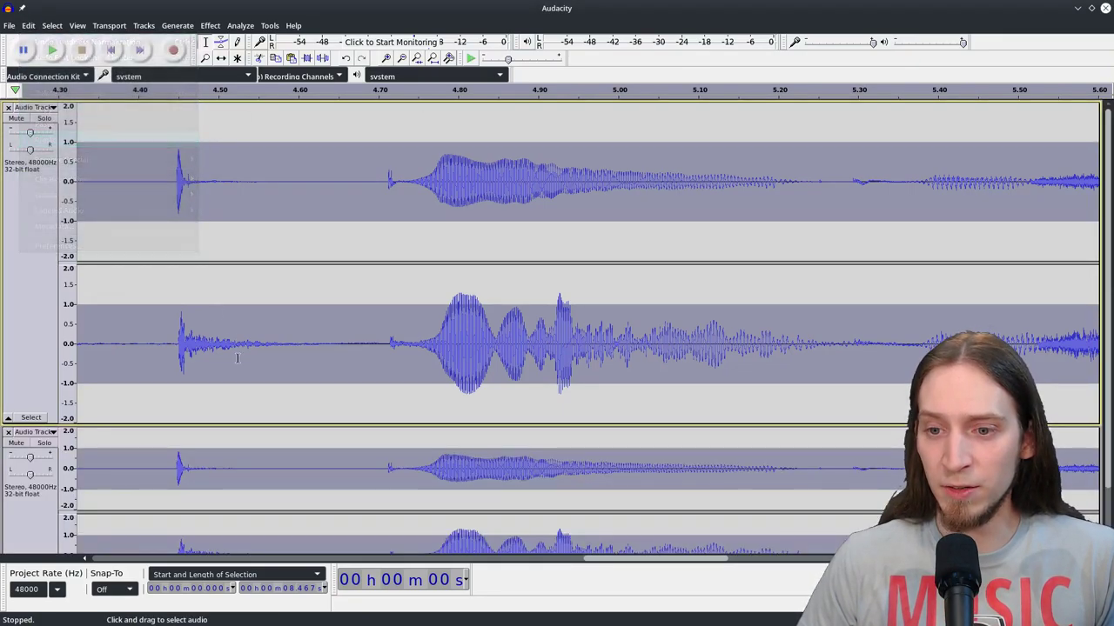
{"action": "scroll", "coordinate": [231, 356], "scroll_direction": "down", "scroll_amount": 1, "text": "ctrl"}
{"action": "left_click", "coordinate": [45, 293]}
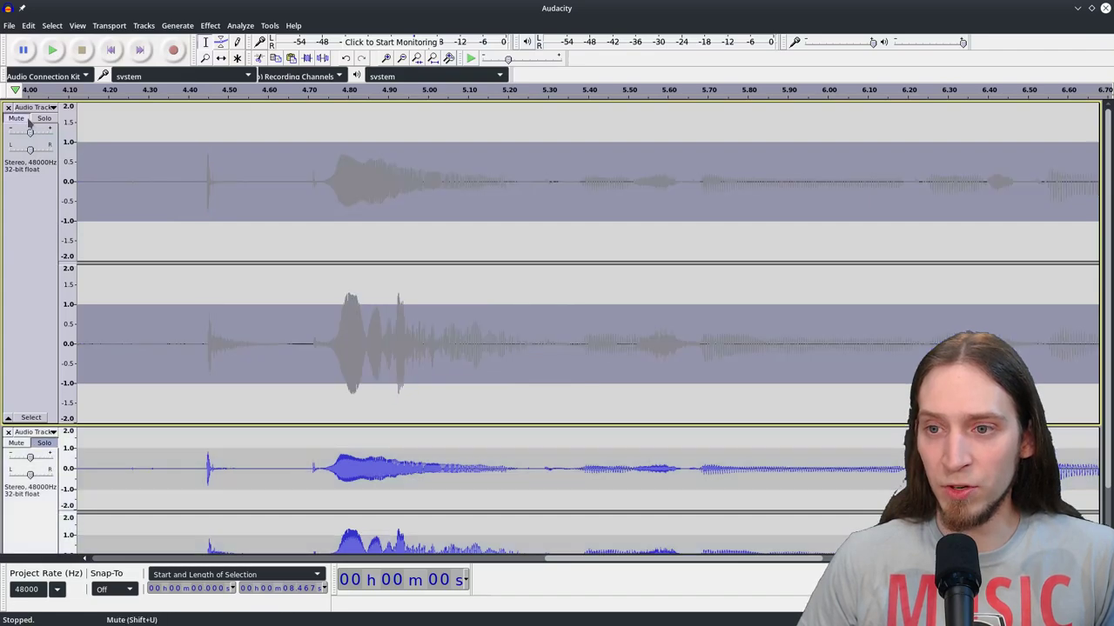
{"action": "left_click_drag", "start_coordinate": [61, 423], "coordinate": [72, 252]}
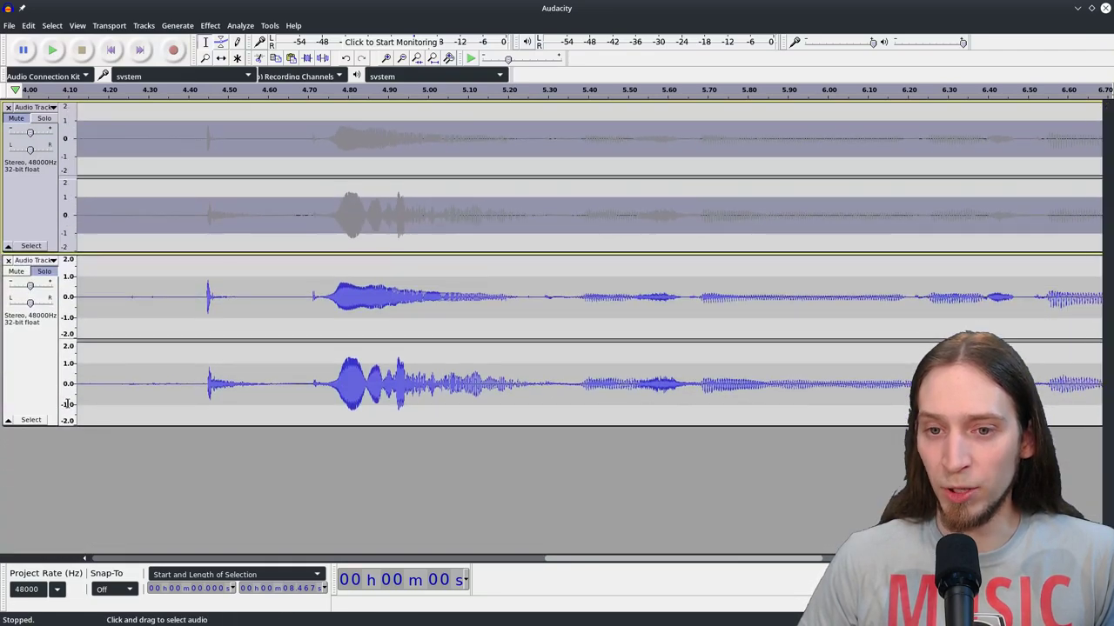
{"action": "left_click", "coordinate": [31, 330]}
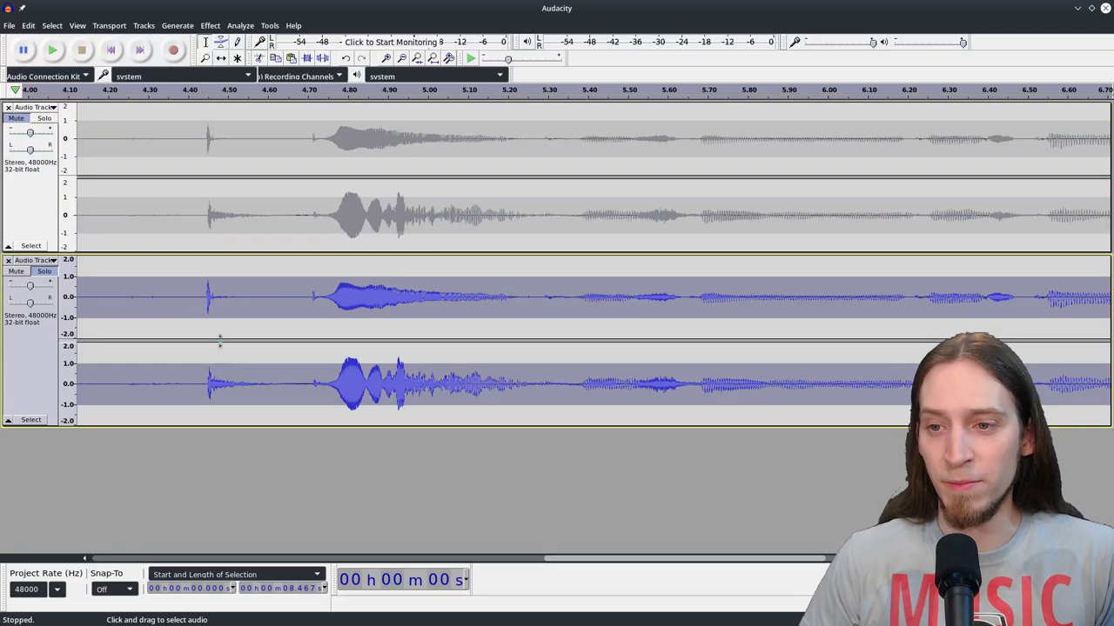
{"action": "left_click", "coordinate": [9, 265]}
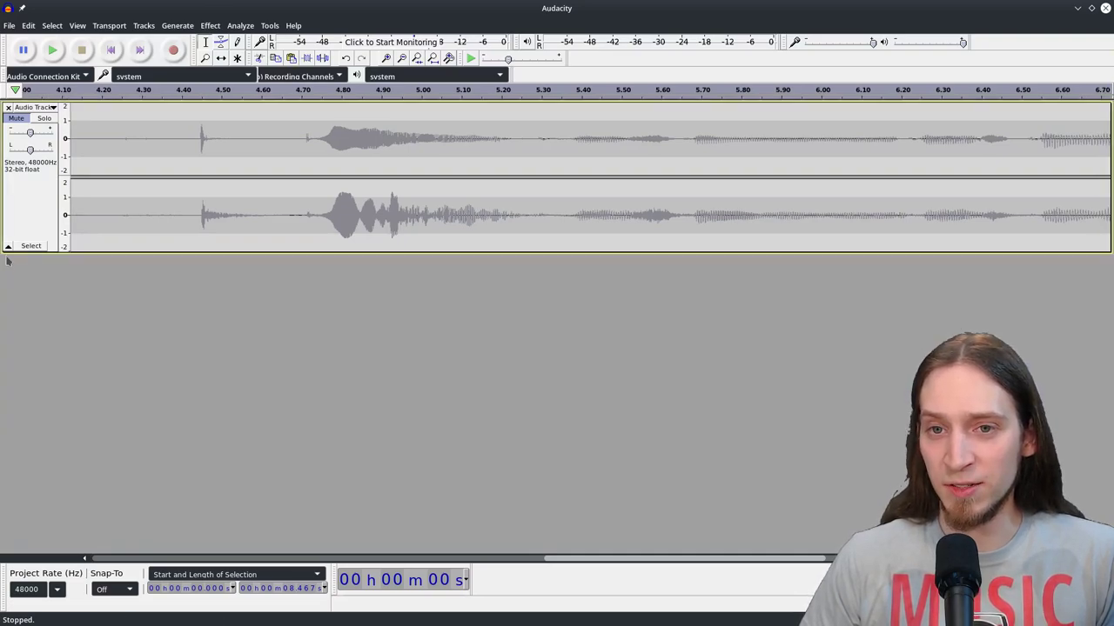
Duplicate the voice track again and select the lower copy.
{"action": "left_click", "coordinate": [33, 209]}
{"action": "left_click", "coordinate": [51, 26]}
{"action": "mouse_move", "coordinate": [28, 25]}
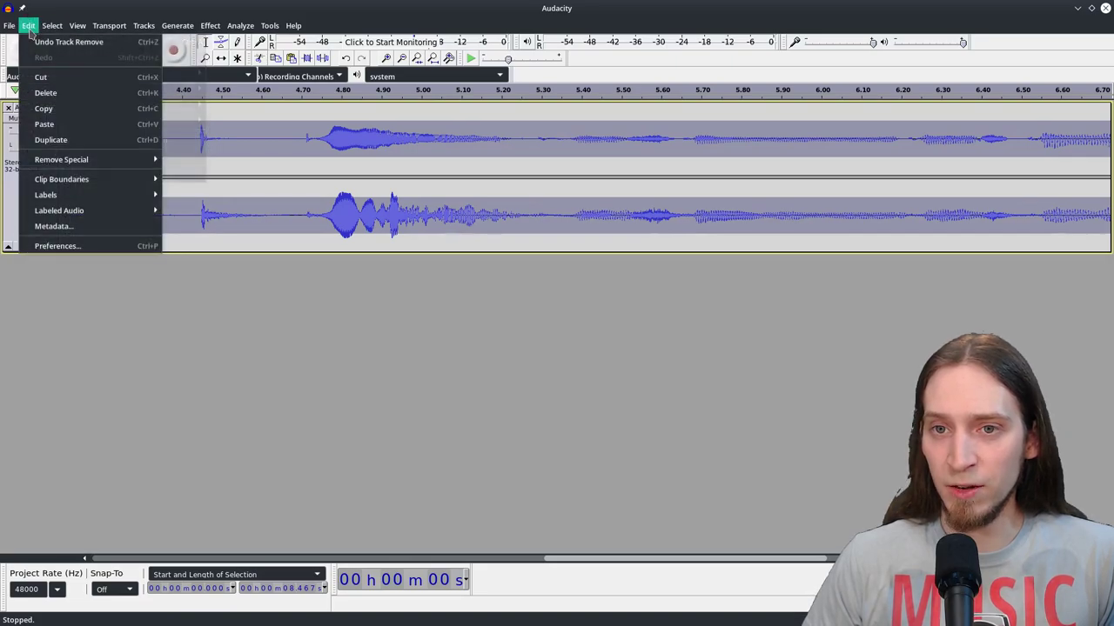
{"action": "left_click", "coordinate": [39, 139]}
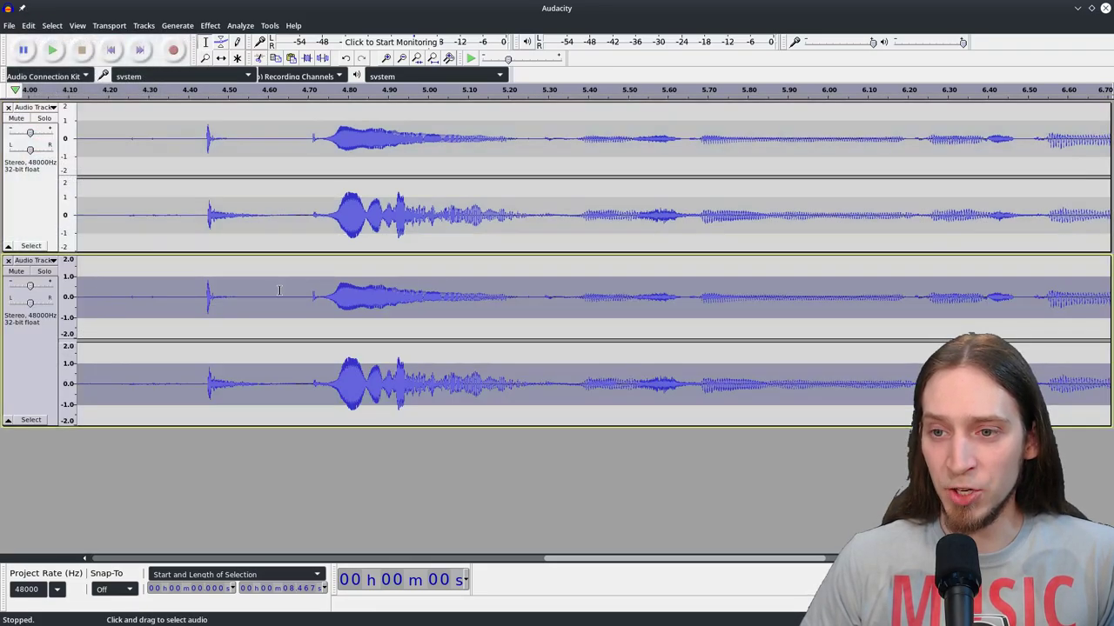
{"action": "left_click_drag", "start_coordinate": [282, 294], "coordinate": [299, 296]}
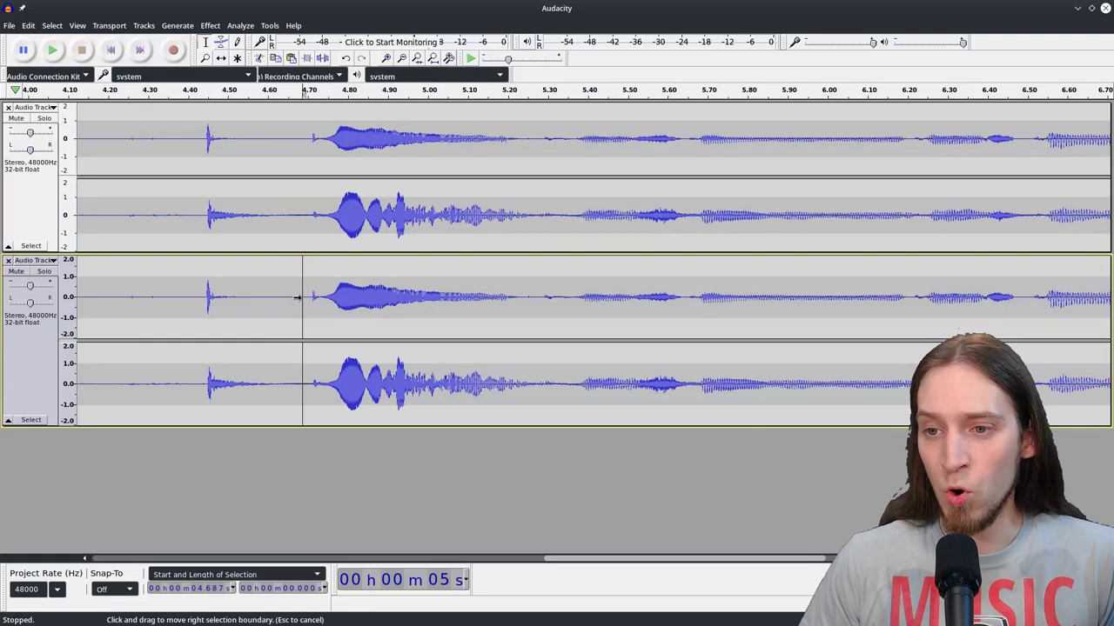
{"action": "left_click", "coordinate": [298, 296]}
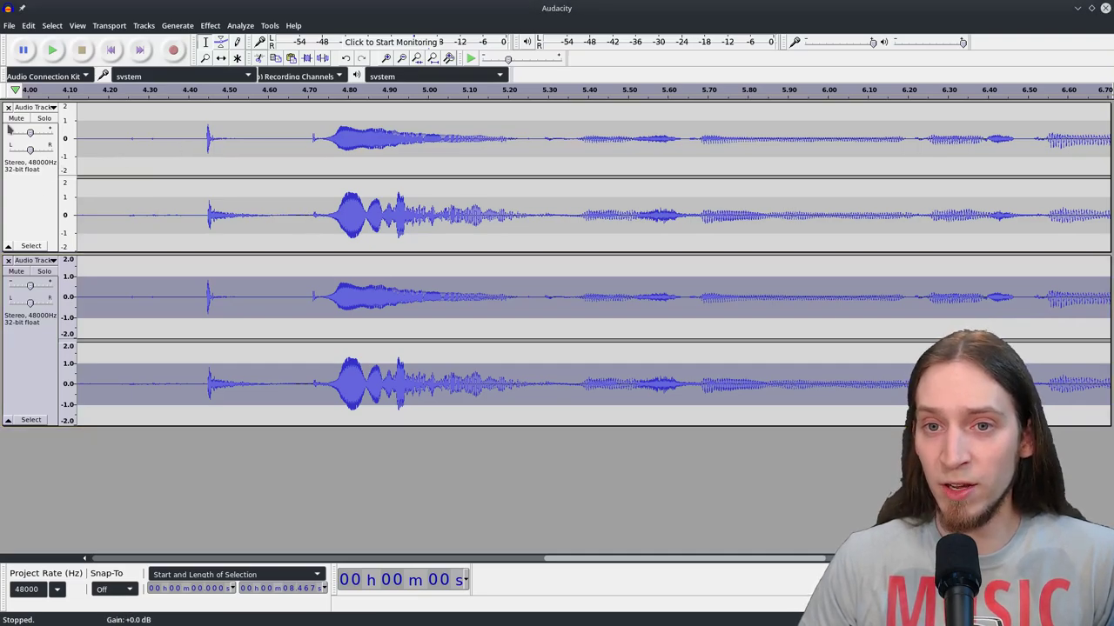
Look through the File menu's export commands and the Effect menu.
{"action": "left_click", "coordinate": [9, 25]}
{"action": "left_click", "coordinate": [204, 209]}
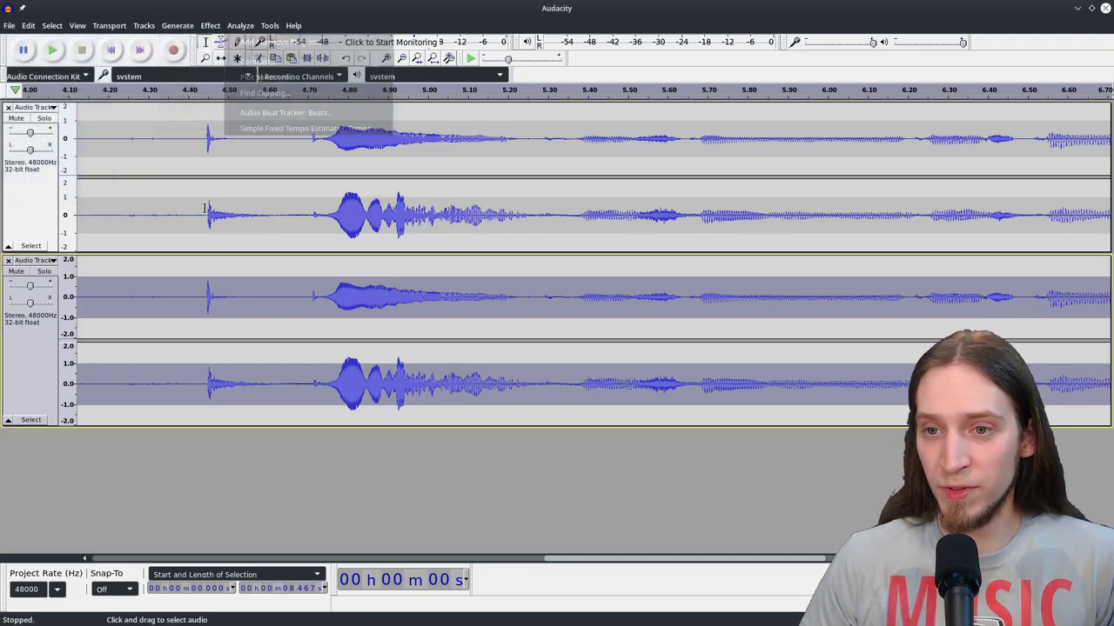
{"action": "left_click", "coordinate": [210, 25]}
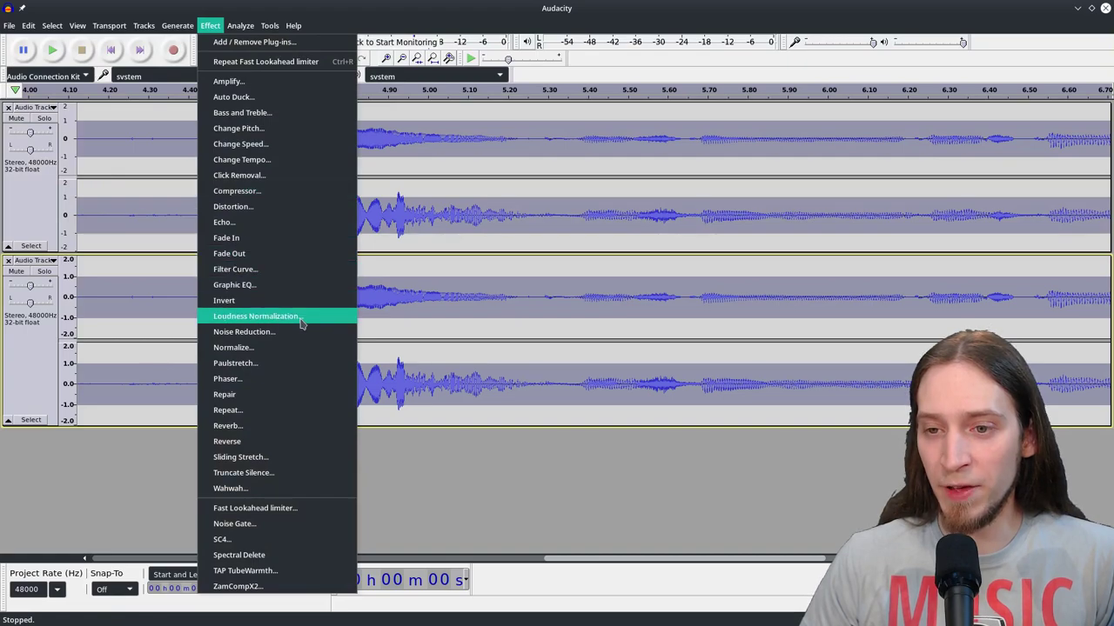
{"action": "left_click", "coordinate": [9, 25]}
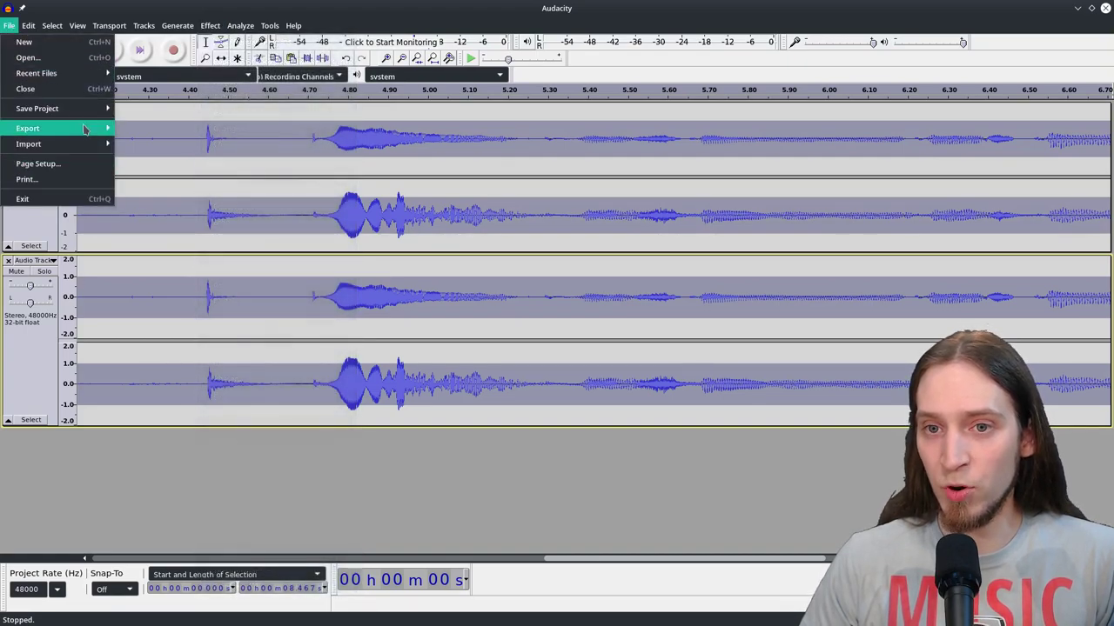
{"action": "mouse_move", "coordinate": [84, 129]}
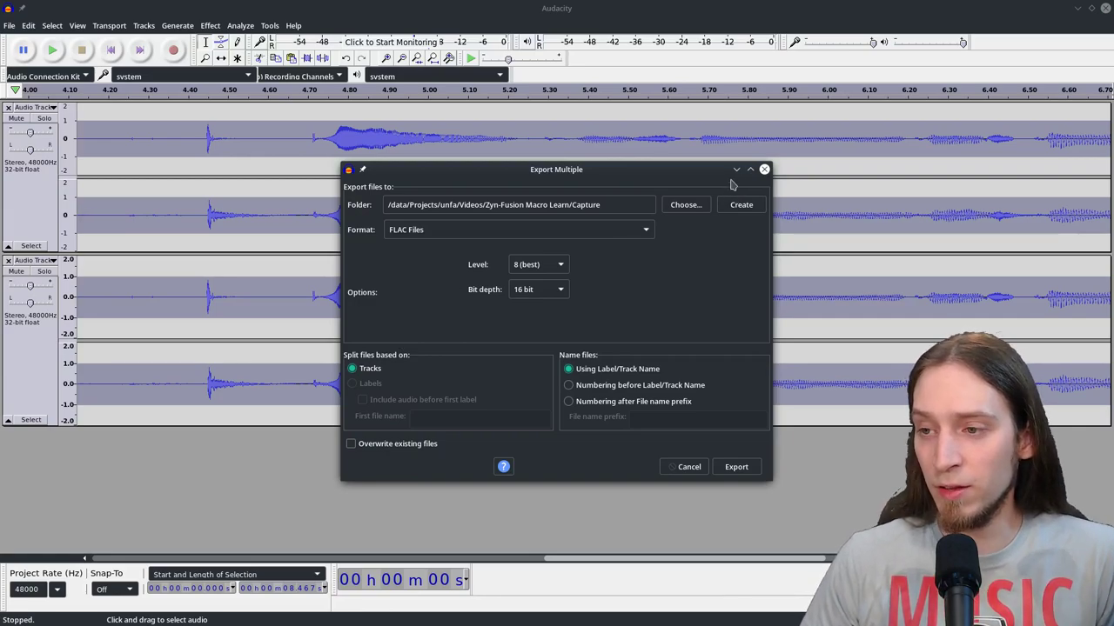
Repeat the limiter on the duplicated track and select the first word's onset near 4.71 s.
{"action": "left_click", "coordinate": [210, 25]}
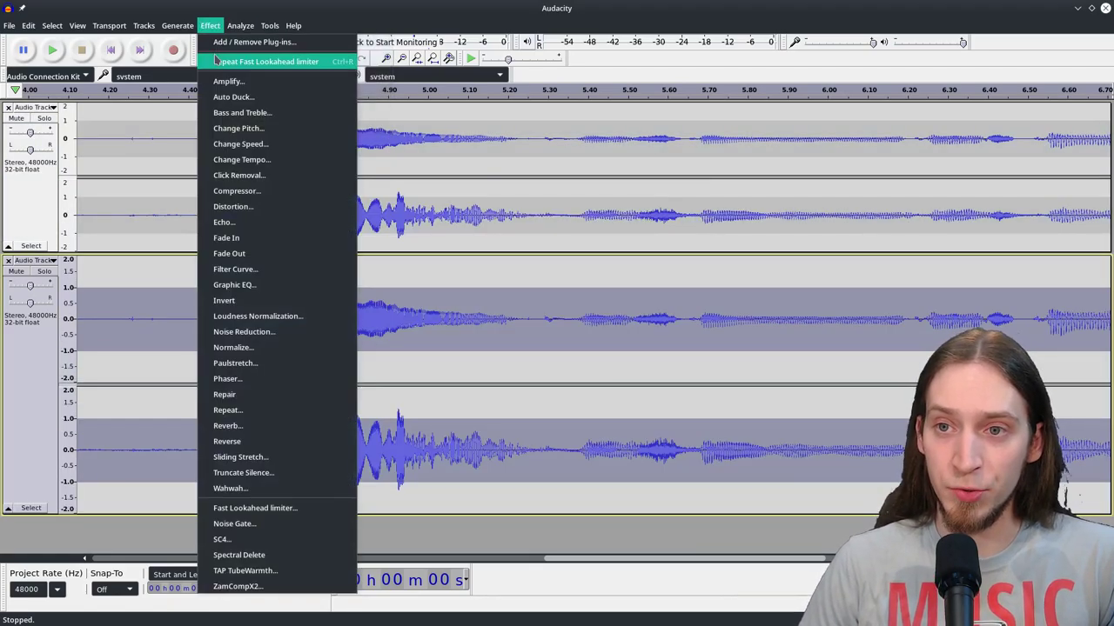
{"action": "left_click", "coordinate": [219, 62]}
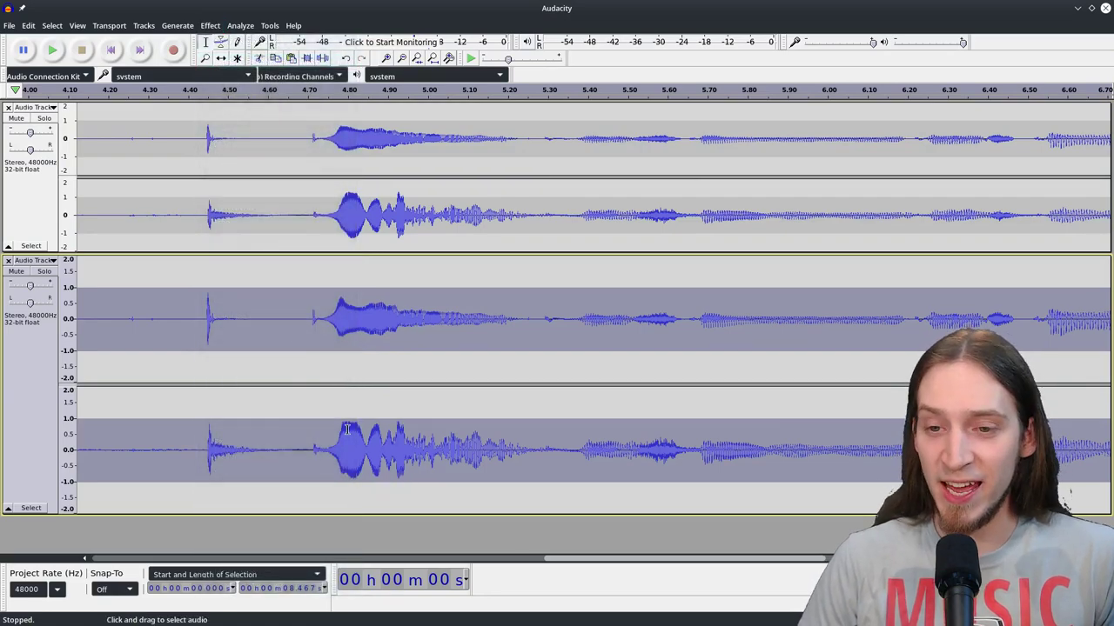
{"action": "left_click", "coordinate": [328, 461]}
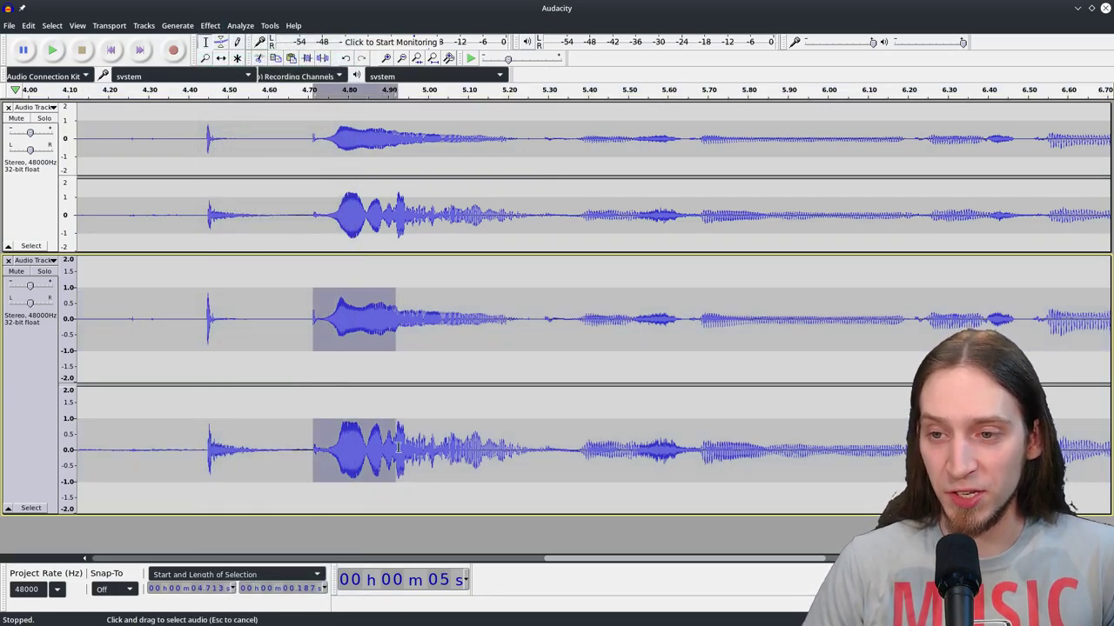
{"action": "left_click_drag", "start_coordinate": [311, 452], "coordinate": [398, 452]}
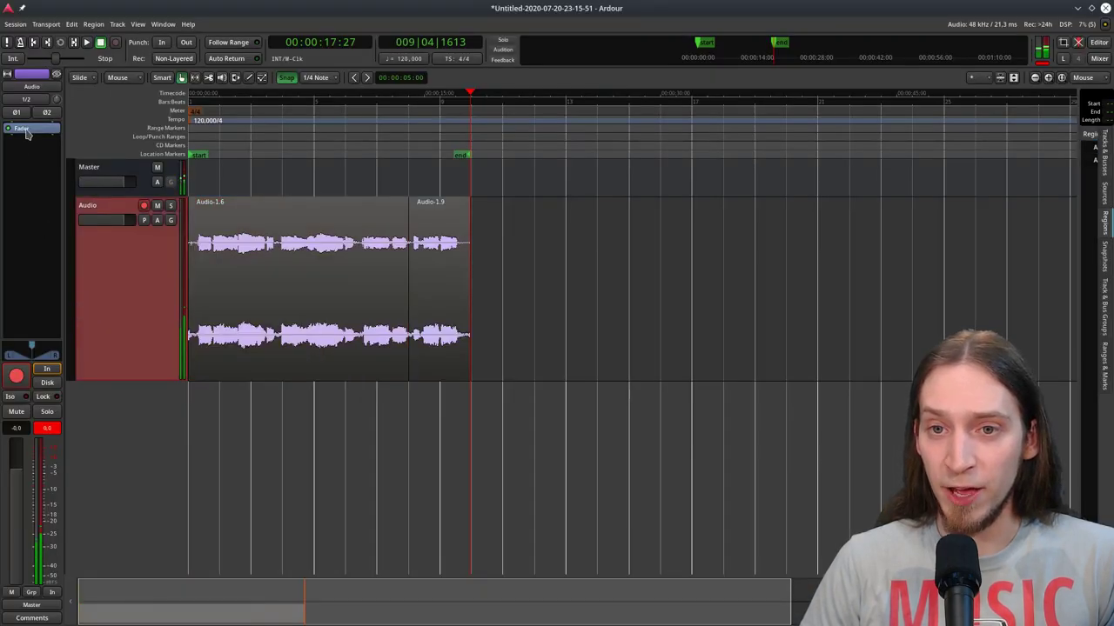
Insert the Fast Lookahead limiter on the Audio track, found by searching 'Fast l' in the Plugin Manager.
{"action": "right_click", "coordinate": [26, 129]}
{"action": "mouse_move", "coordinate": [131, 129]}
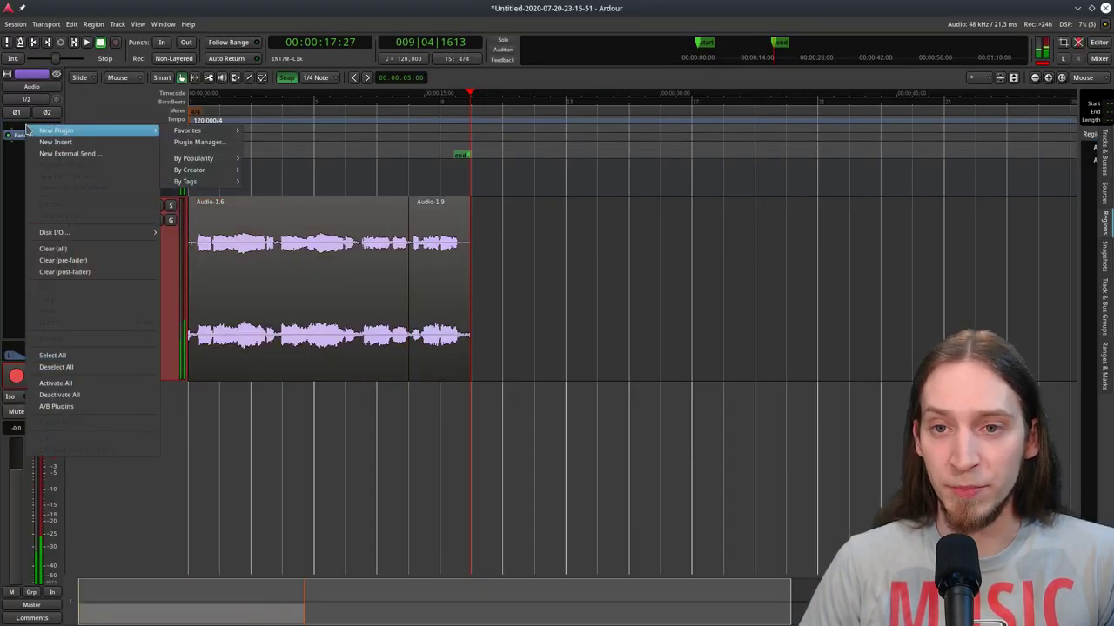
{"action": "left_click", "coordinate": [221, 141]}
{"action": "type", "text": "Fa"}
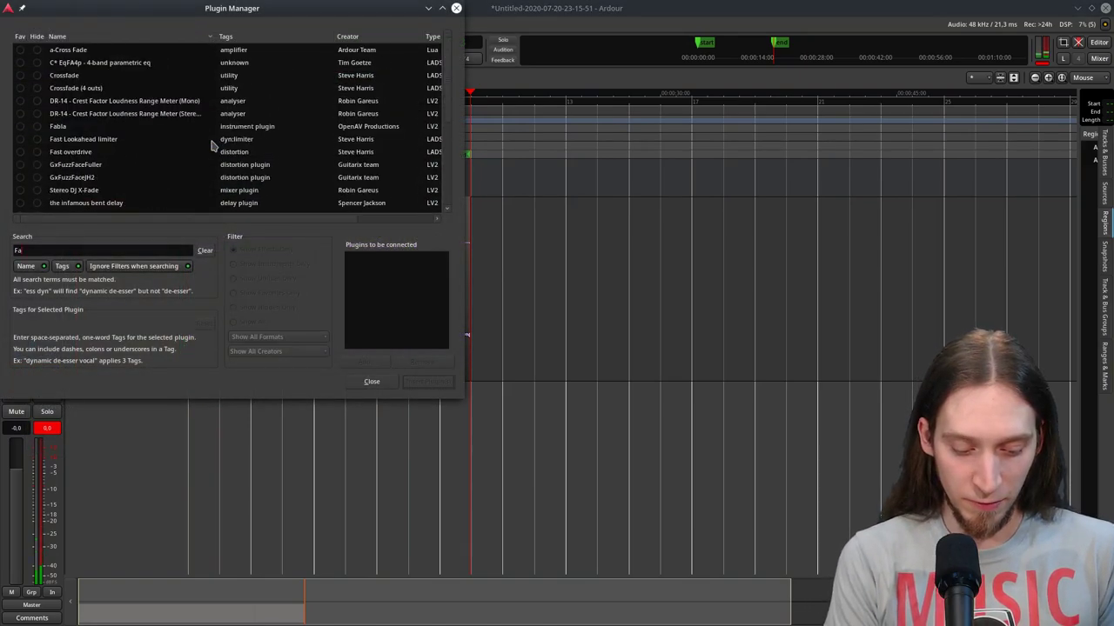
{"action": "type", "text": "st l"}
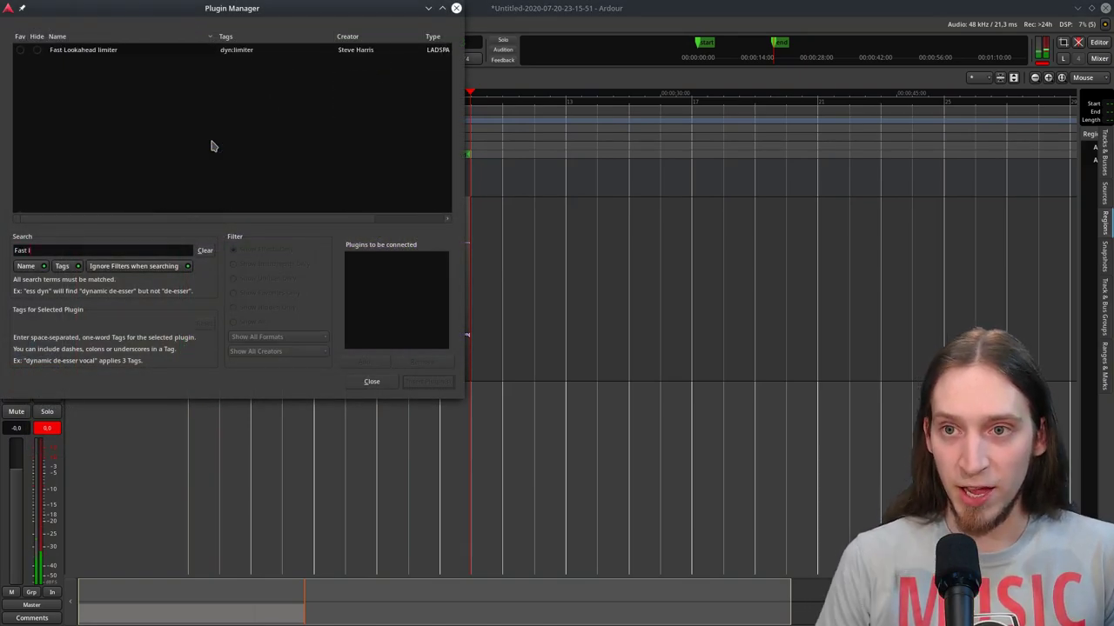
{"action": "double_click", "coordinate": [110, 54]}
{"action": "left_click", "coordinate": [409, 381]}
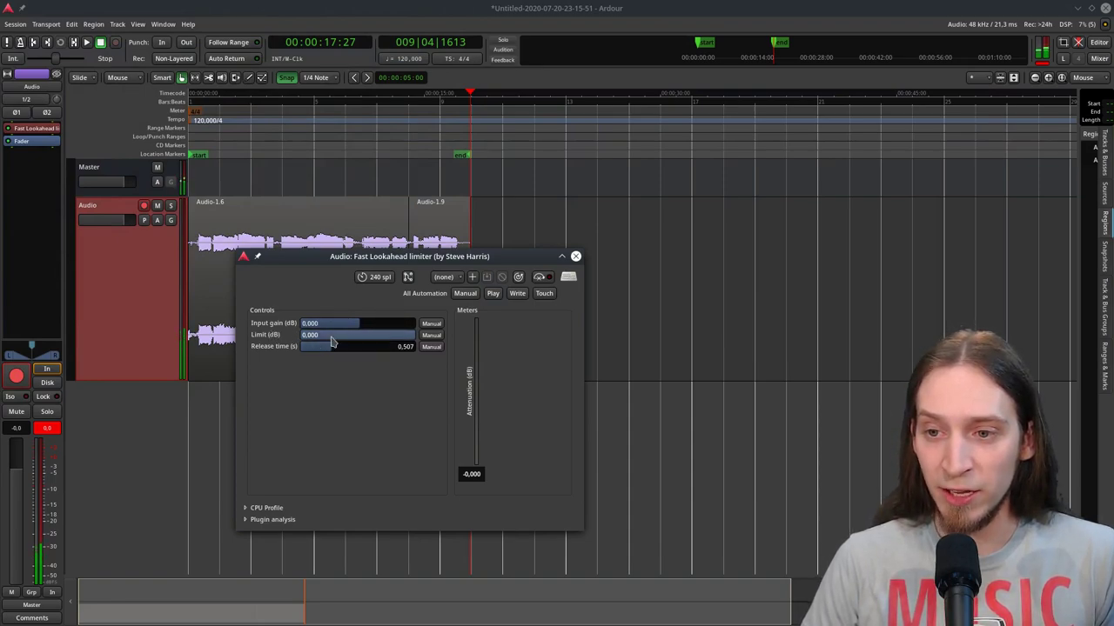
Set the limiter's Limit to -1 dB and Release time to 0.050 s.
{"action": "left_click", "coordinate": [330, 335]}
{"action": "type", "text": "-1"}
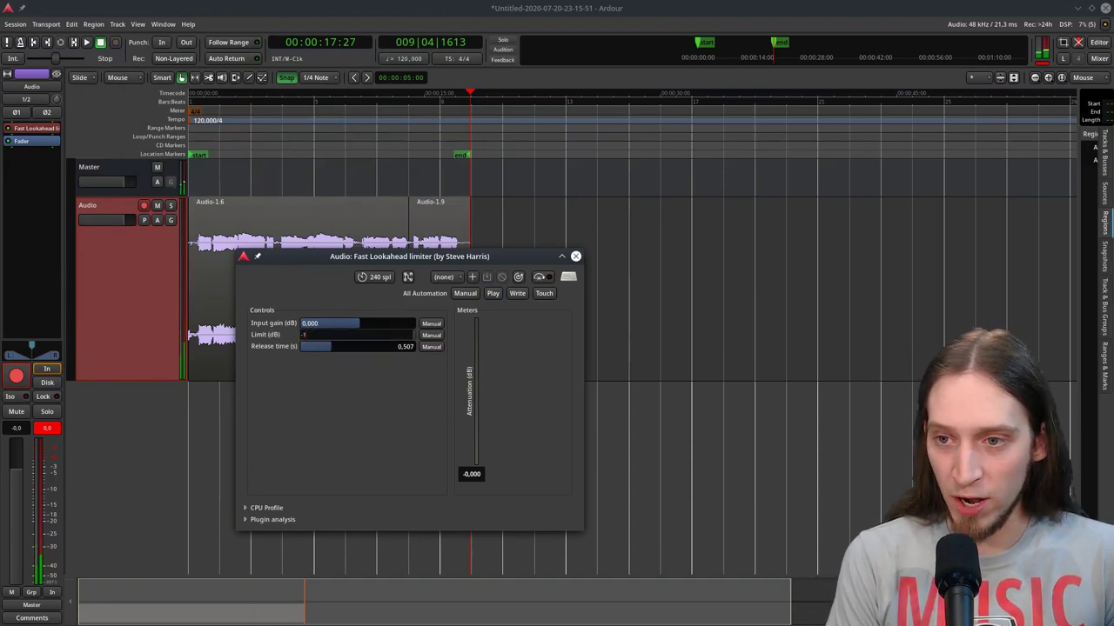
{"action": "key", "text": "Return"}
{"action": "left_click", "coordinate": [331, 349]}
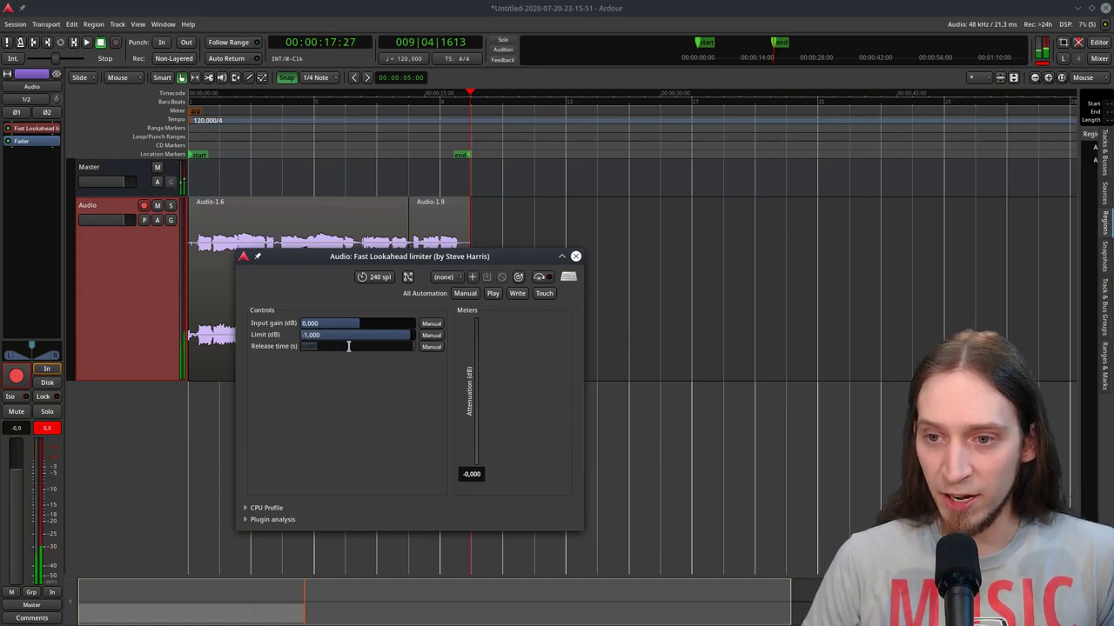
{"action": "type", "text": "0.00"}
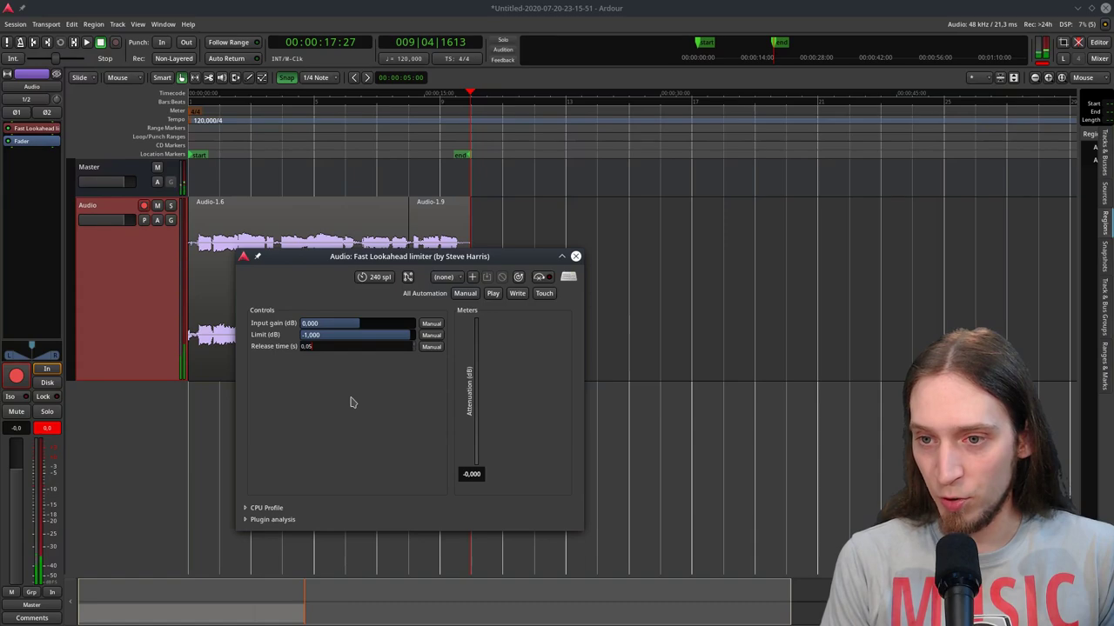
{"action": "type", "text": "5"}
{"action": "key", "text": "Return"}
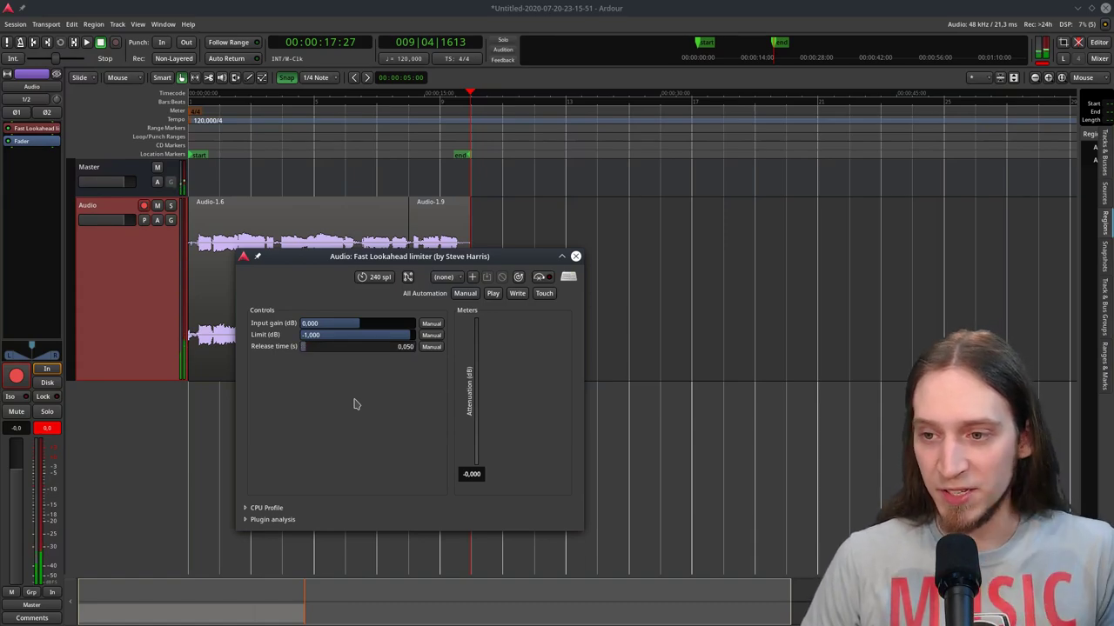
{"action": "left_click_drag", "start_coordinate": [404, 264], "coordinate": [754, 213]}
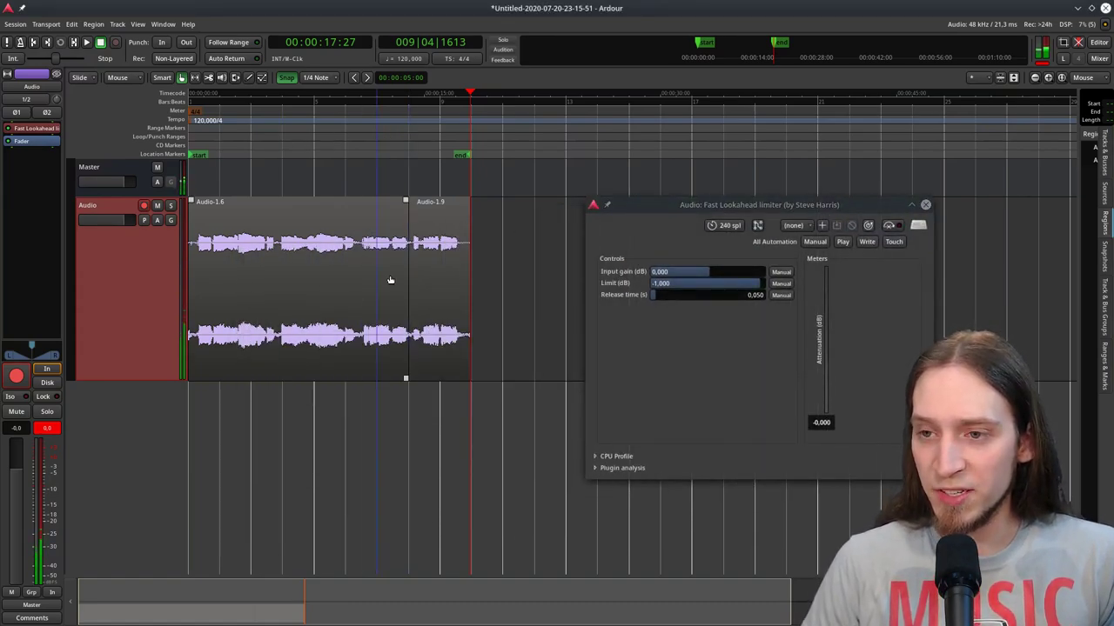
Select both voice regions and boost their gain several dB.
{"action": "left_click_drag", "start_coordinate": [490, 276], "coordinate": [306, 285]}
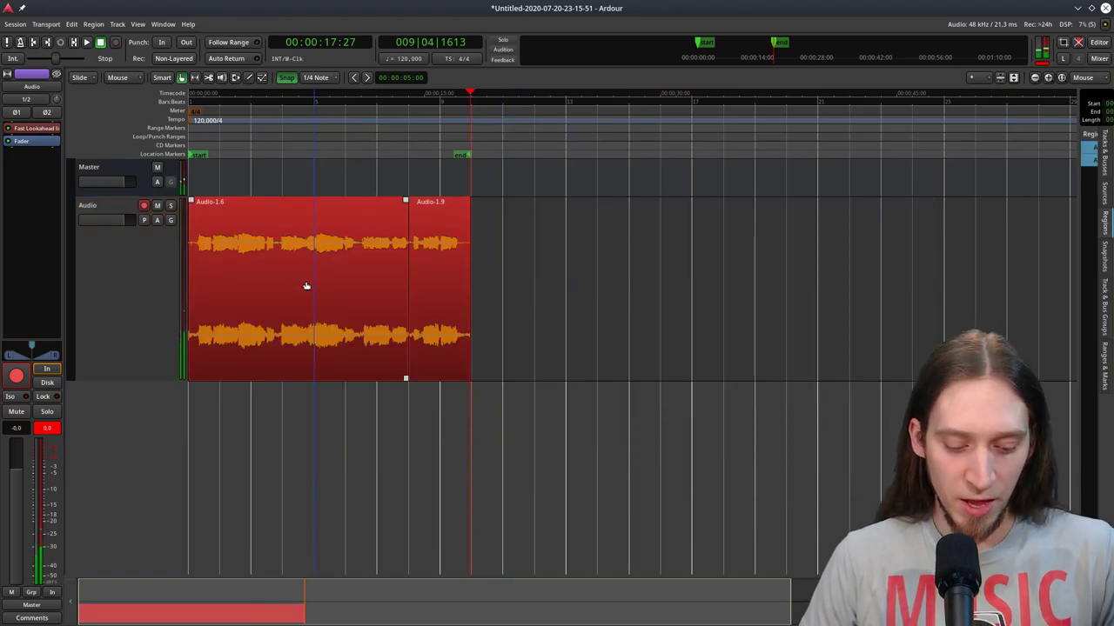
{"action": "key", "text": "asciicircum"}
{"action": "key", "text": "asciicircum"}
{"action": "key", "text": "asciicircum"}
{"action": "key", "text": "asciicircum"}
{"action": "key", "text": "asciicircum"}
{"action": "key", "text": "asciicircum"}
{"action": "key", "text": "asciicircum"}
{"action": "key", "text": "asciicircum"}
{"action": "key", "text": "asciicircum"}
{"action": "key", "text": "asciicircum"}
{"action": "key", "text": "asciicircum"}
{"action": "key", "text": "asciicircum"}
{"action": "key", "text": "asciicircum"}
{"action": "key", "text": "asciicircum"}
{"action": "key", "text": "asciicircum"}
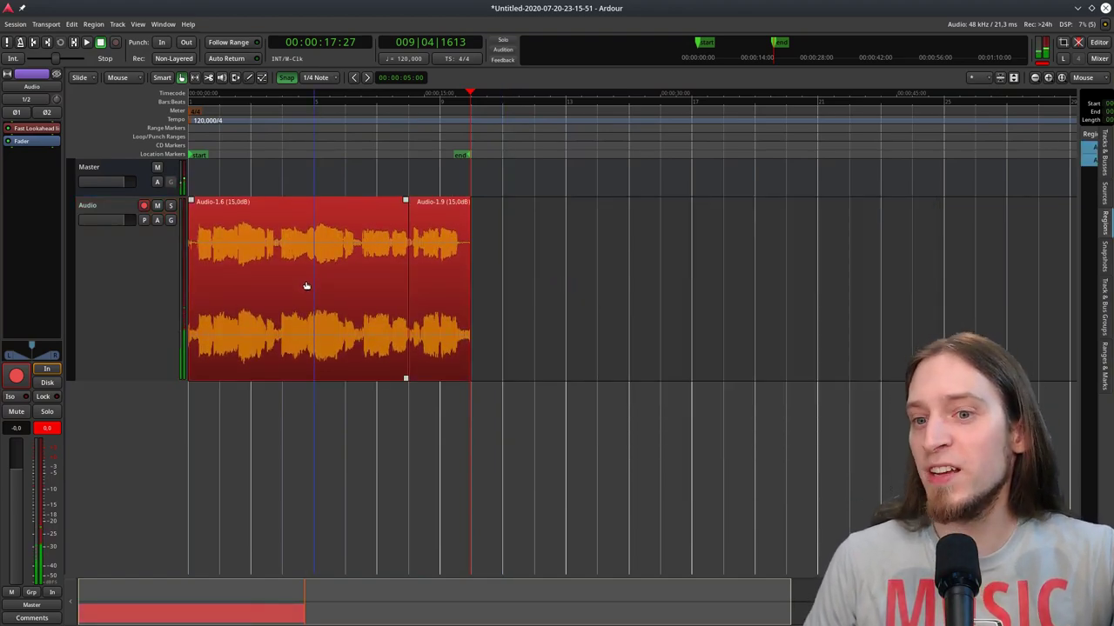
{"action": "key", "text": "asciicircum"}
{"action": "key", "text": "asciicircum"}
{"action": "key", "text": "asciicircum"}
{"action": "key", "text": "asciicircum"}
{"action": "key", "text": "asciicircum"}
{"action": "key", "text": "asciicircum"}
{"action": "key", "text": "asciicircum"}
{"action": "key", "text": "asciicircum"}
{"action": "key", "text": "asciicircum"}
{"action": "key", "text": "asciicircum"}
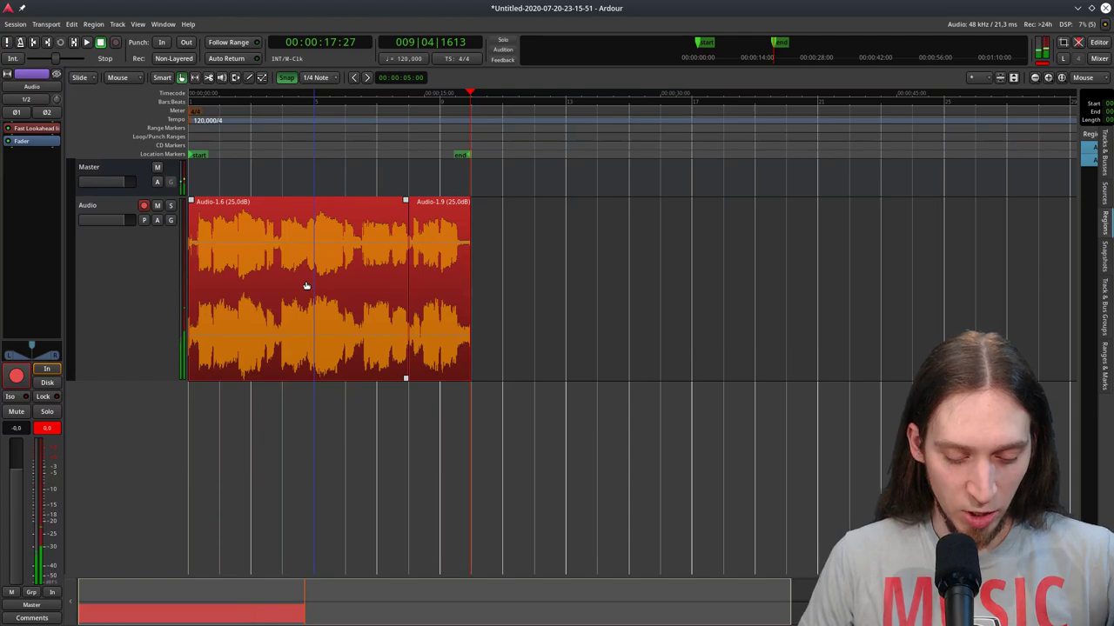
{"action": "key", "text": "alt+6"}
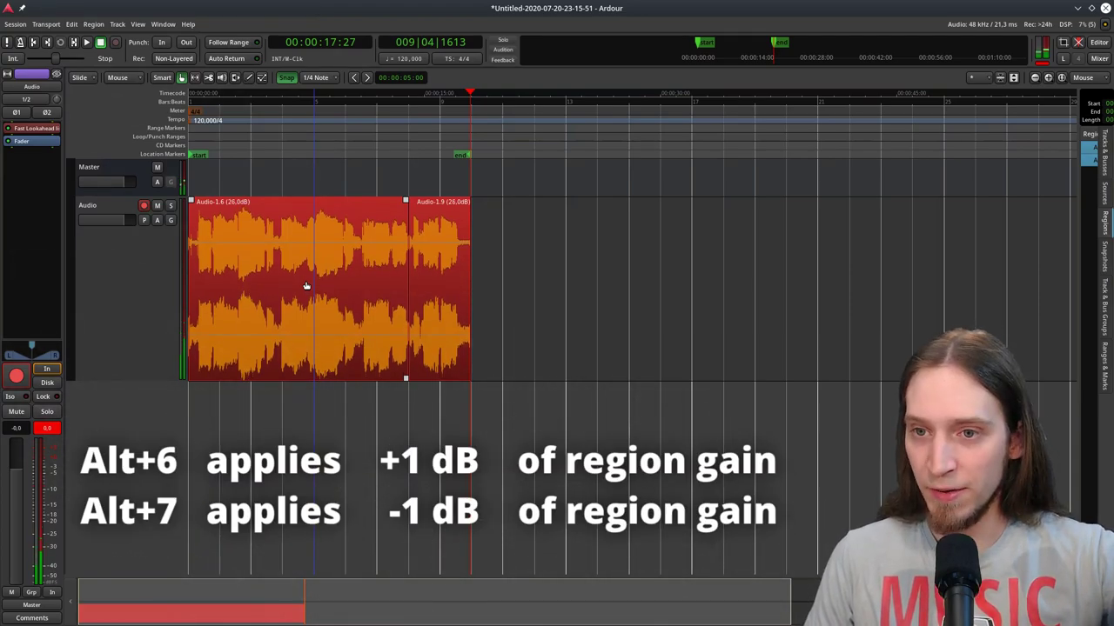
Normalize both regions with Constrain RMS enabled, raising them 24.6 dB and 27.2 dB.
{"action": "left_click", "coordinate": [72, 24]}
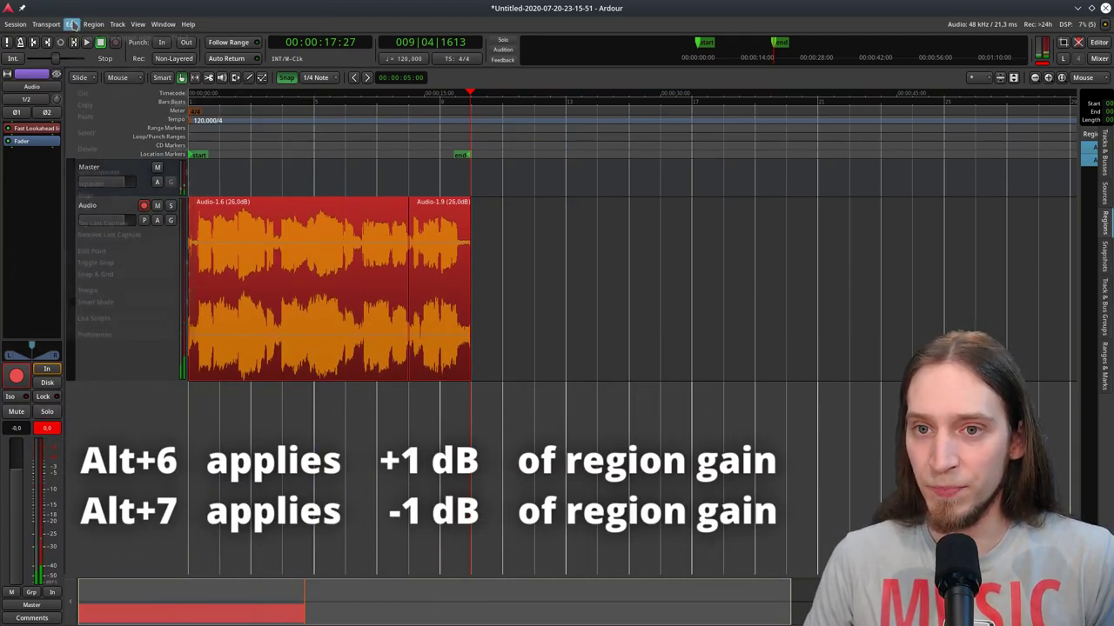
{"action": "mouse_move", "coordinate": [93, 25]}
{"action": "mouse_move", "coordinate": [223, 167]}
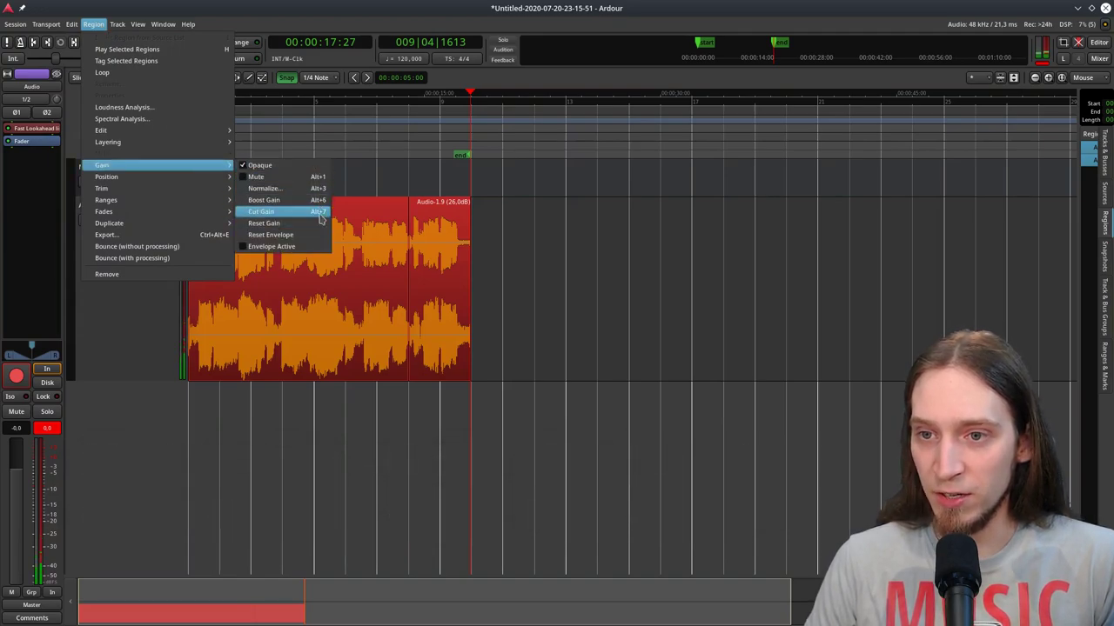
{"action": "left_click", "coordinate": [315, 188]}
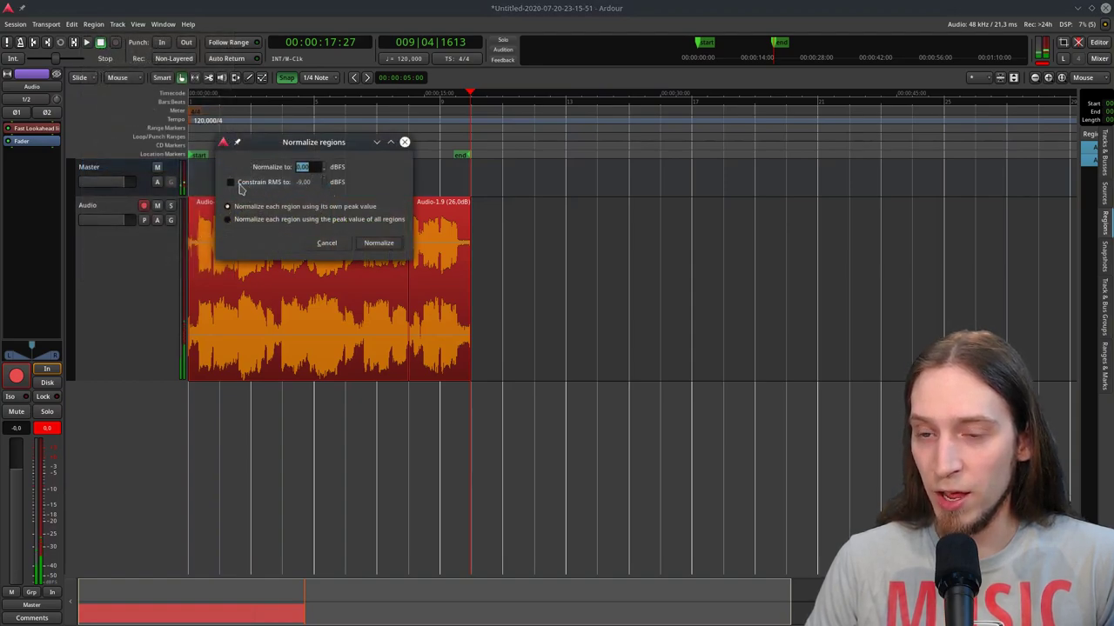
{"action": "left_click", "coordinate": [241, 189]}
{"action": "double_click", "coordinate": [303, 181]}
{"action": "key", "text": "BackSpace"}
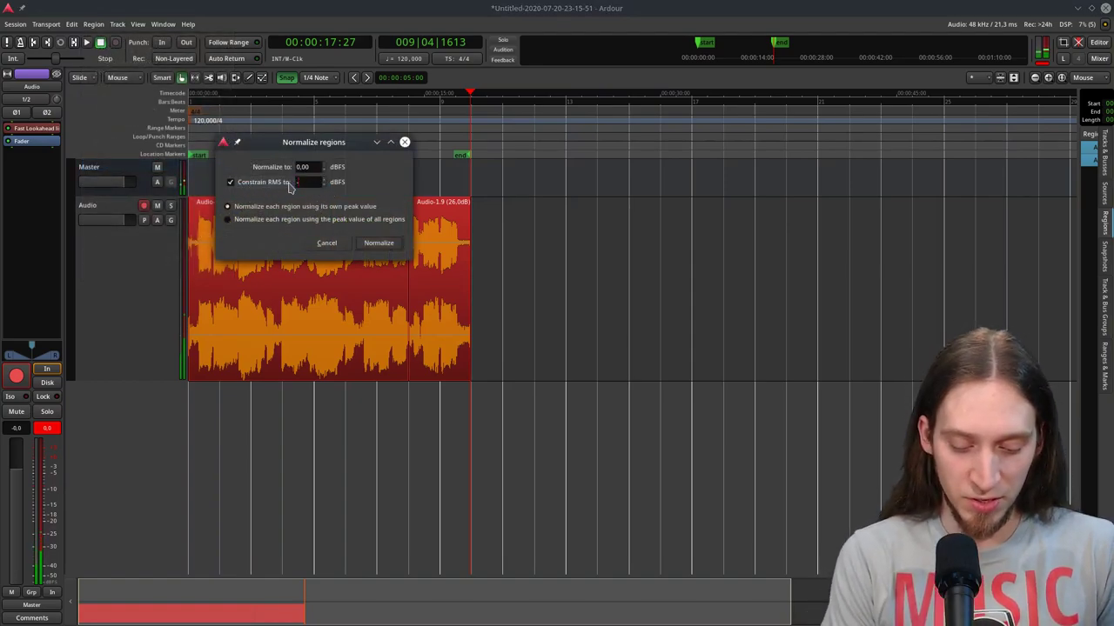
{"action": "left_click", "coordinate": [379, 243]}
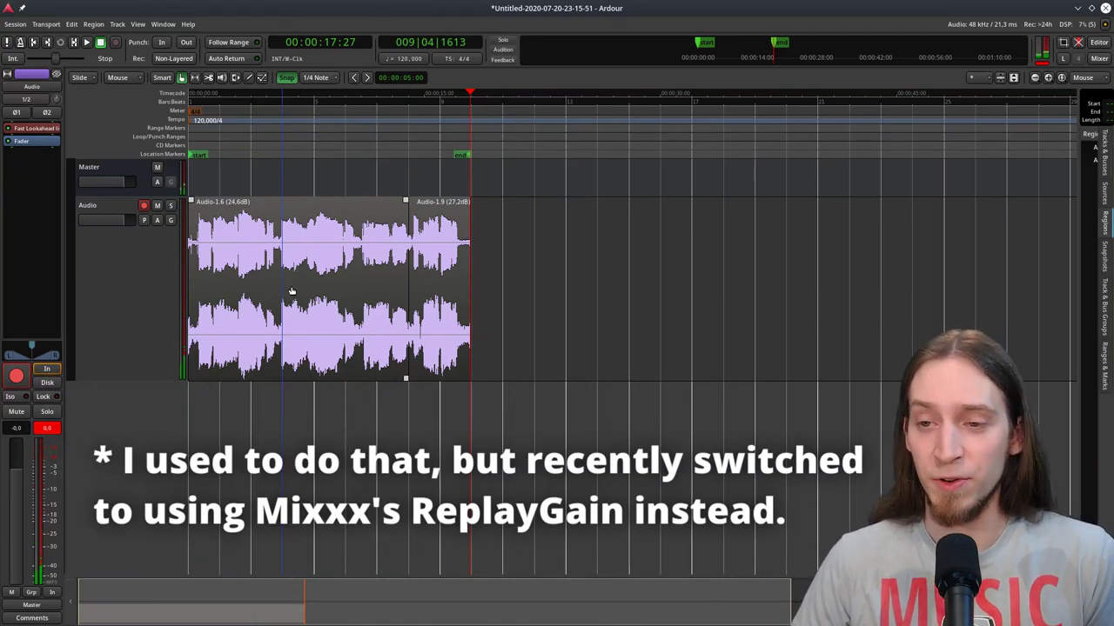
Record a short new take on the Audio track starting near 6 s inside region Audio-1.6.
{"action": "left_click", "coordinate": [165, 300]}
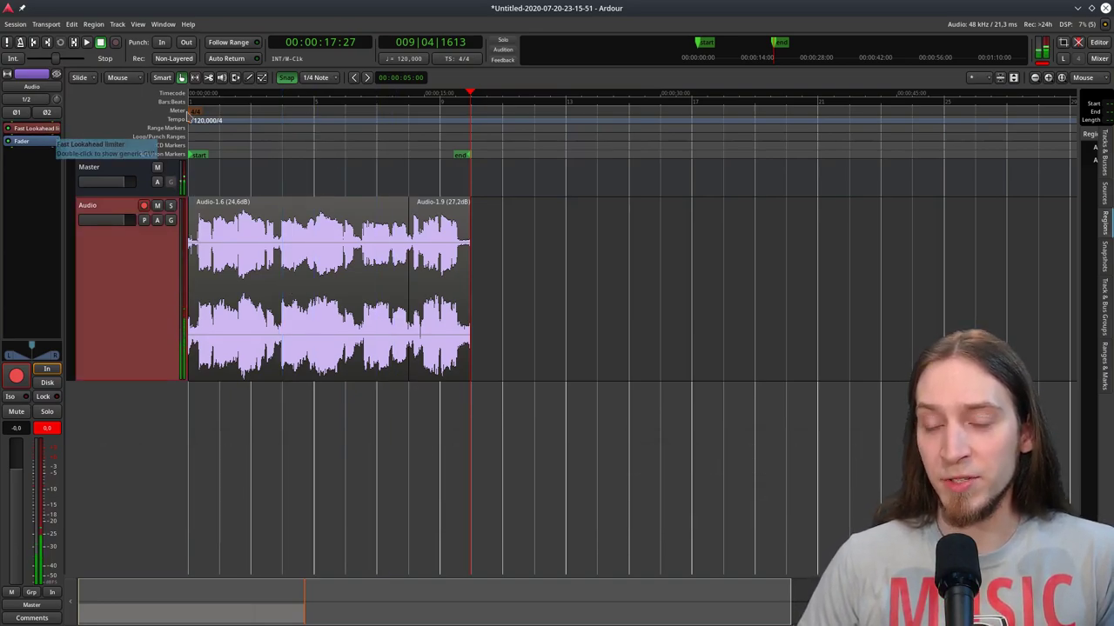
{"action": "left_click", "coordinate": [285, 248]}
{"action": "left_click", "coordinate": [275, 123]}
{"action": "key", "text": "shift+space"}
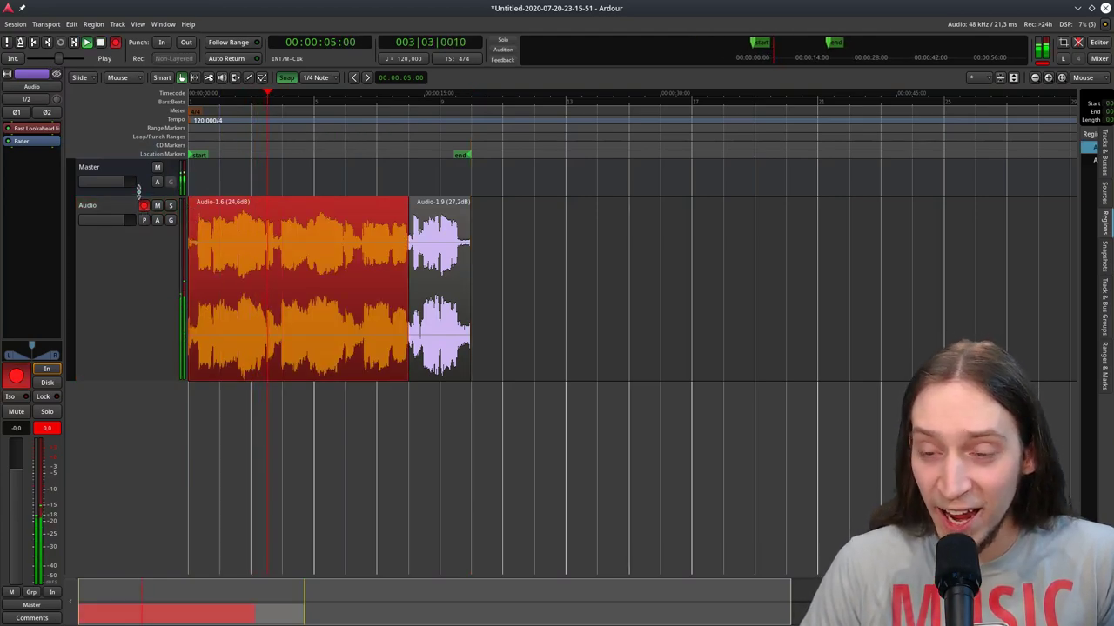
{"action": "key", "text": "space"}
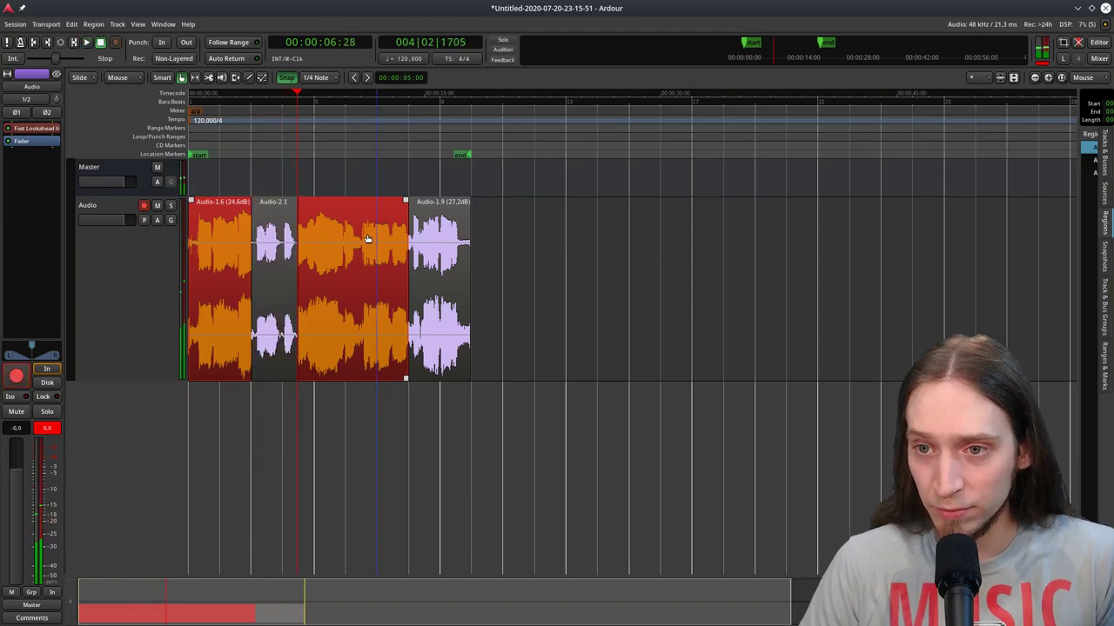
Nudge the start of the new region Audio-2.1, deselect it, and return to the session start.
{"action": "left_click", "coordinate": [270, 248]}
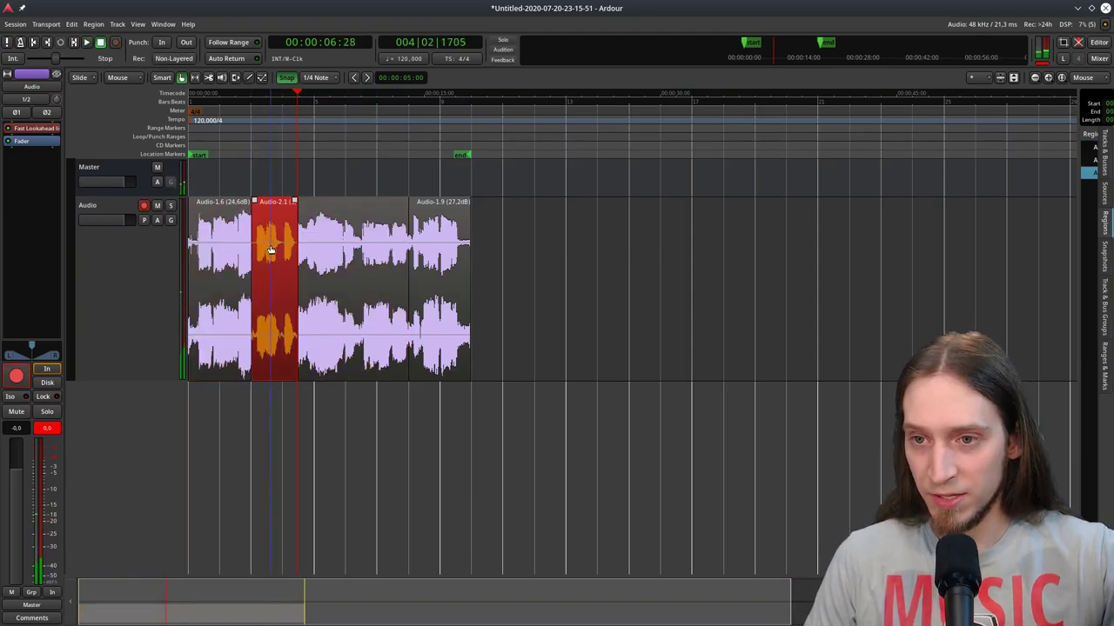
{"action": "left_click_drag", "start_coordinate": [264, 249], "coordinate": [263, 250]}
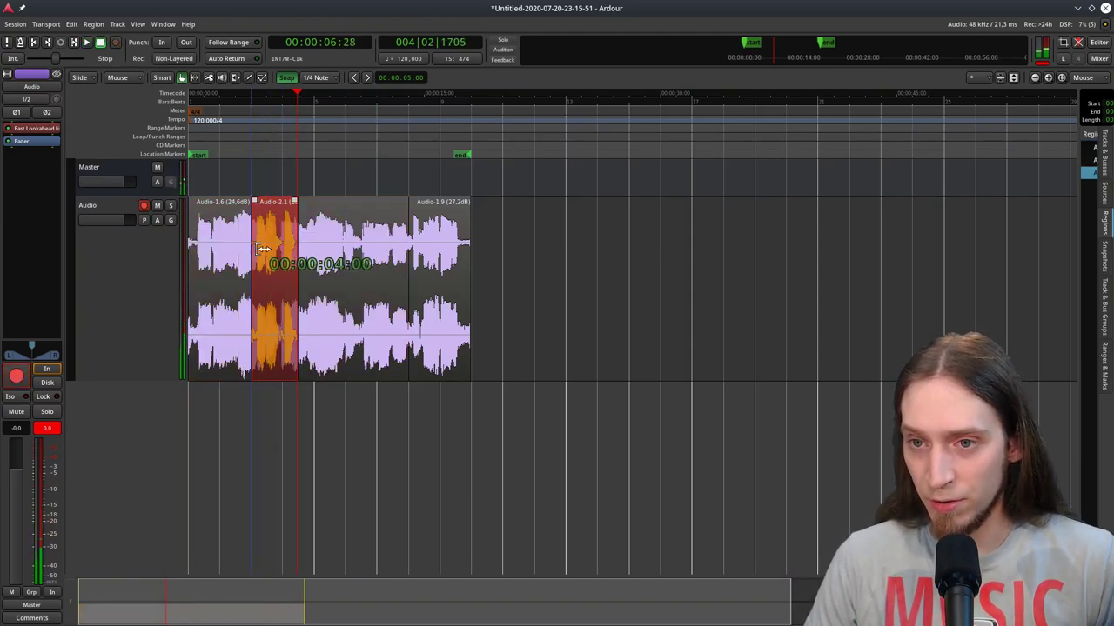
{"action": "left_click", "coordinate": [440, 397]}
{"action": "key", "text": "Home"}
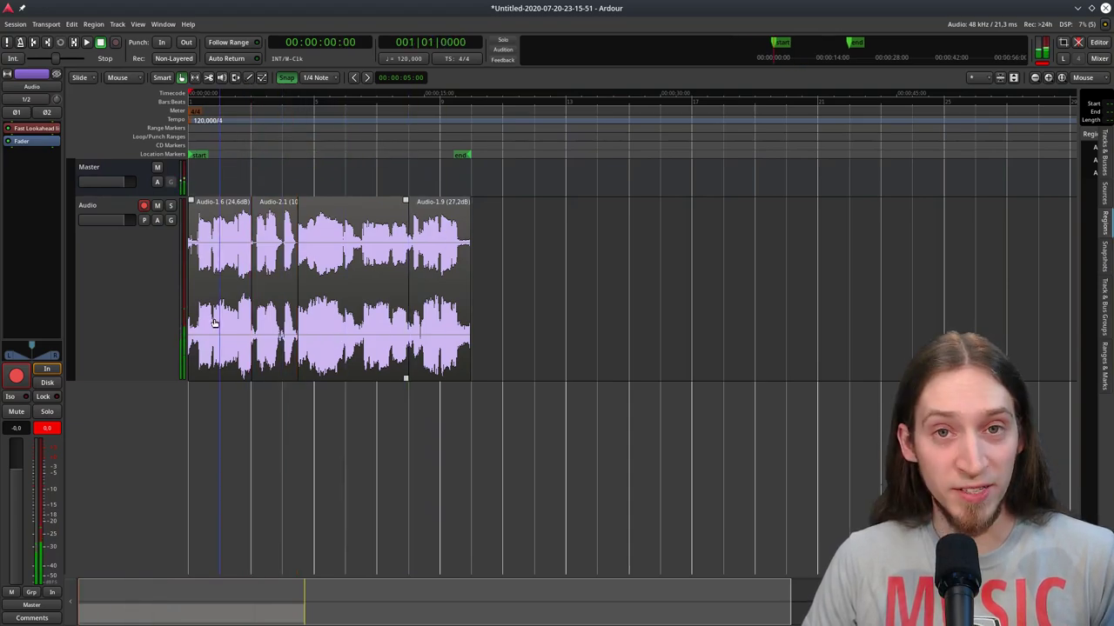
Open Ardour's audio export settings from the Session menu, then close them without exporting.
{"action": "left_click", "coordinate": [24, 23]}
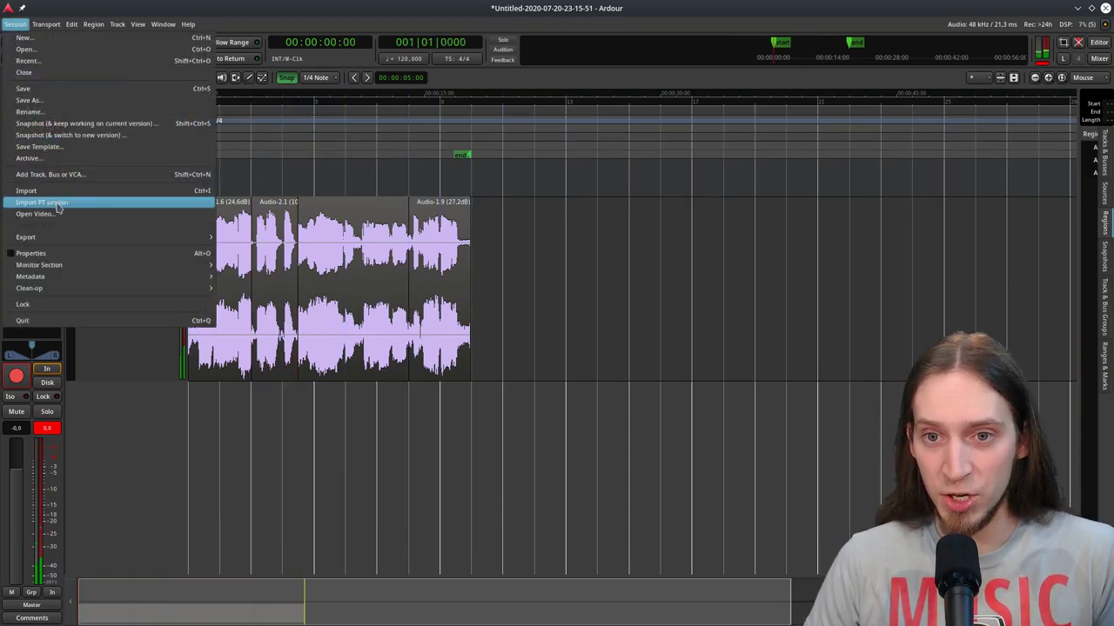
{"action": "mouse_move", "coordinate": [52, 238]}
{"action": "left_click", "coordinate": [311, 240]}
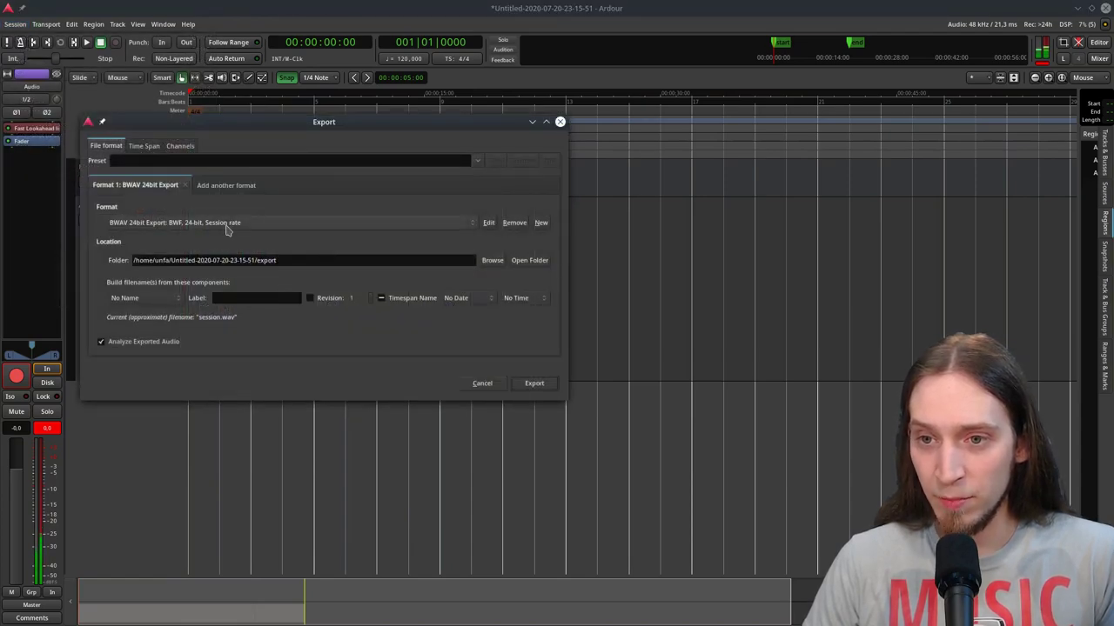
{"action": "left_click", "coordinate": [482, 385]}
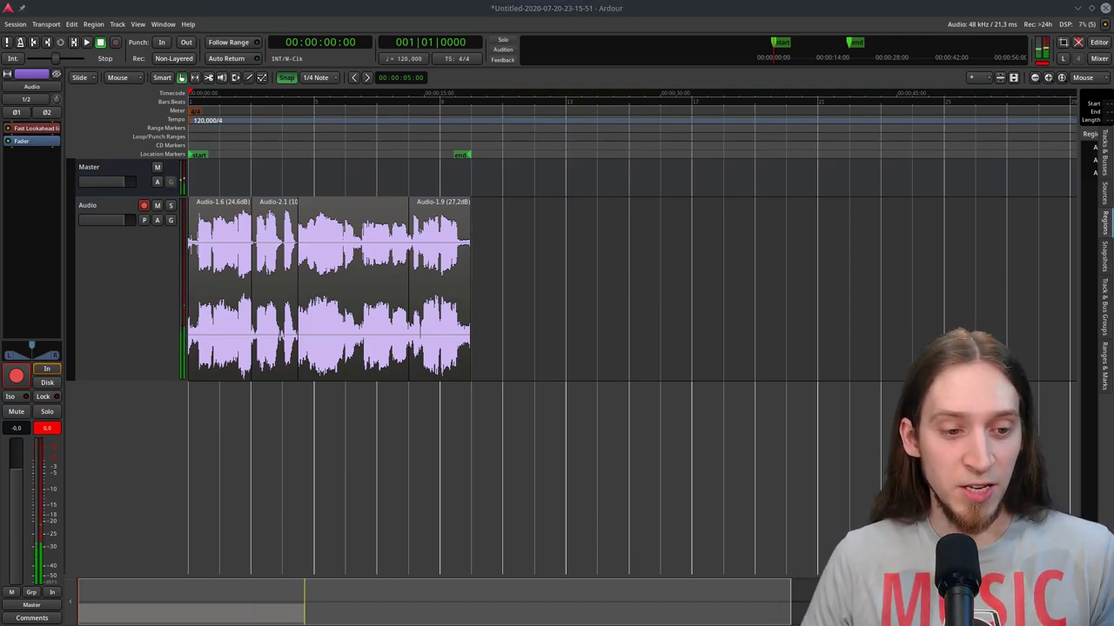
Switch from Ardour over to the Audacity window with Alt+Tab.
{"action": "key", "text": "alt+Tab"}
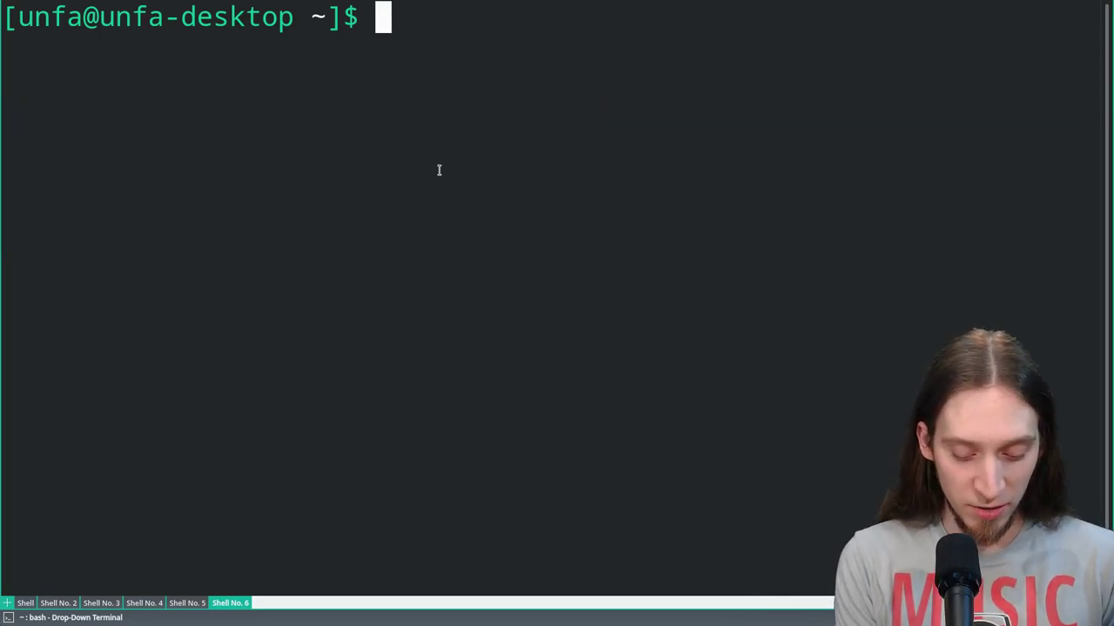
Enter ffmpeg -i VIDEO.mkv -i NEW_AUDIO.flac, correcting the audio extension from mkv to flac.
{"action": "type", "text": "ffmpeg"}
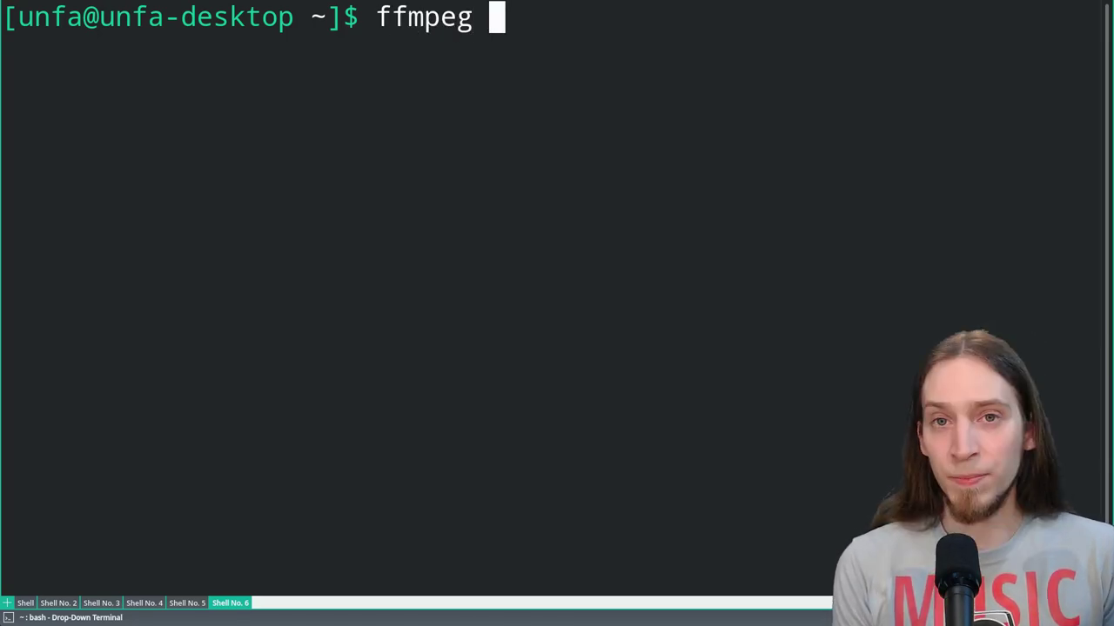
{"action": "type", "text": " -i "}
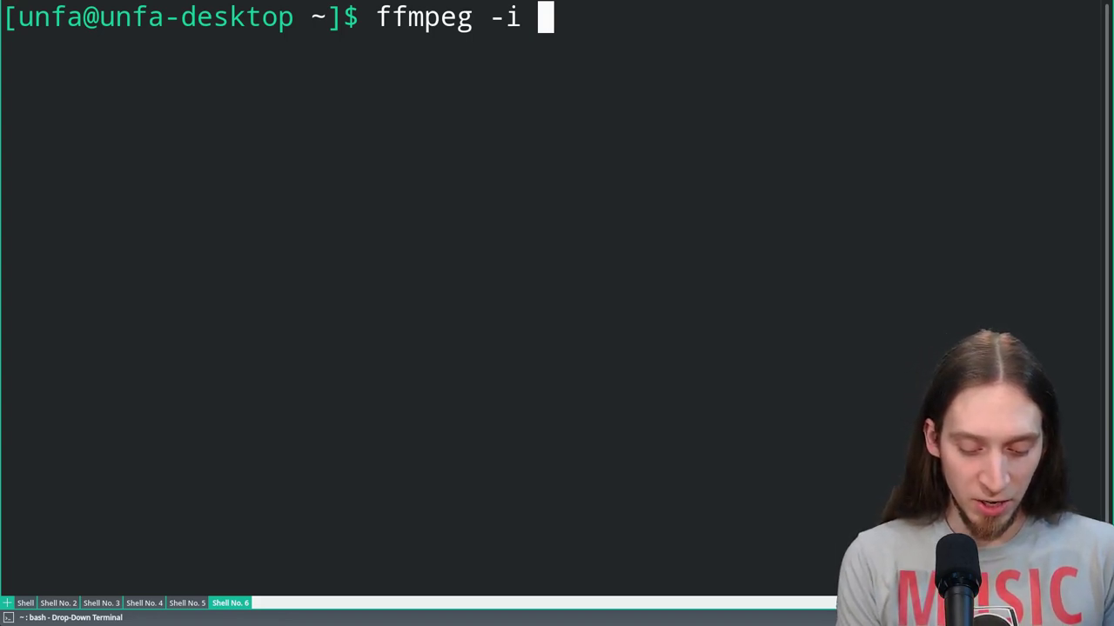
{"action": "type", "text": "VIDEO.mkv"}
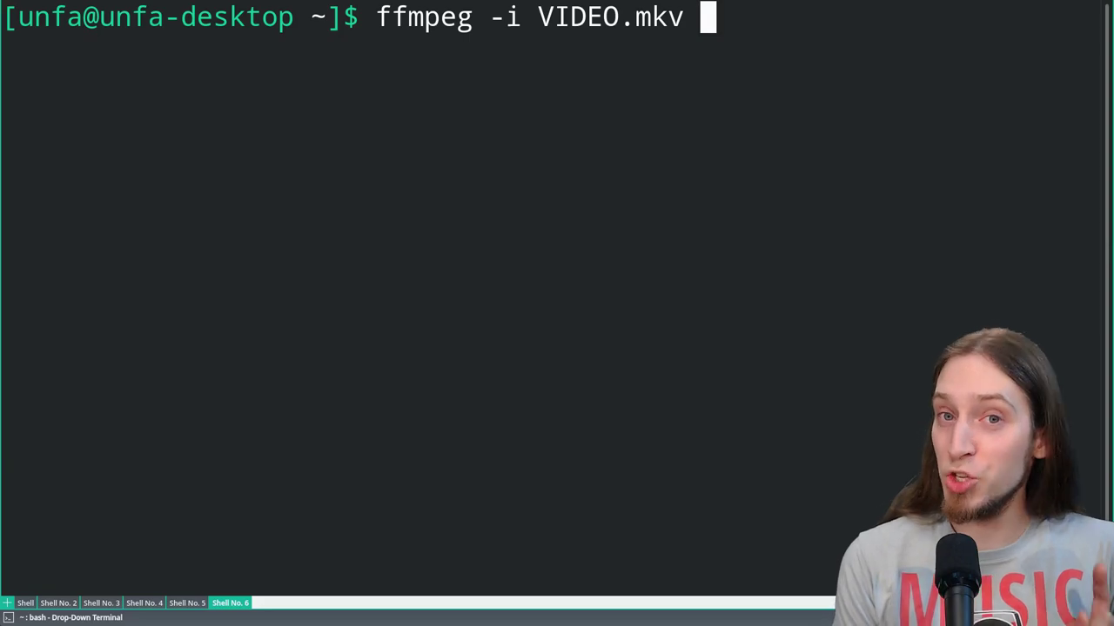
{"action": "type", "text": " -i"}
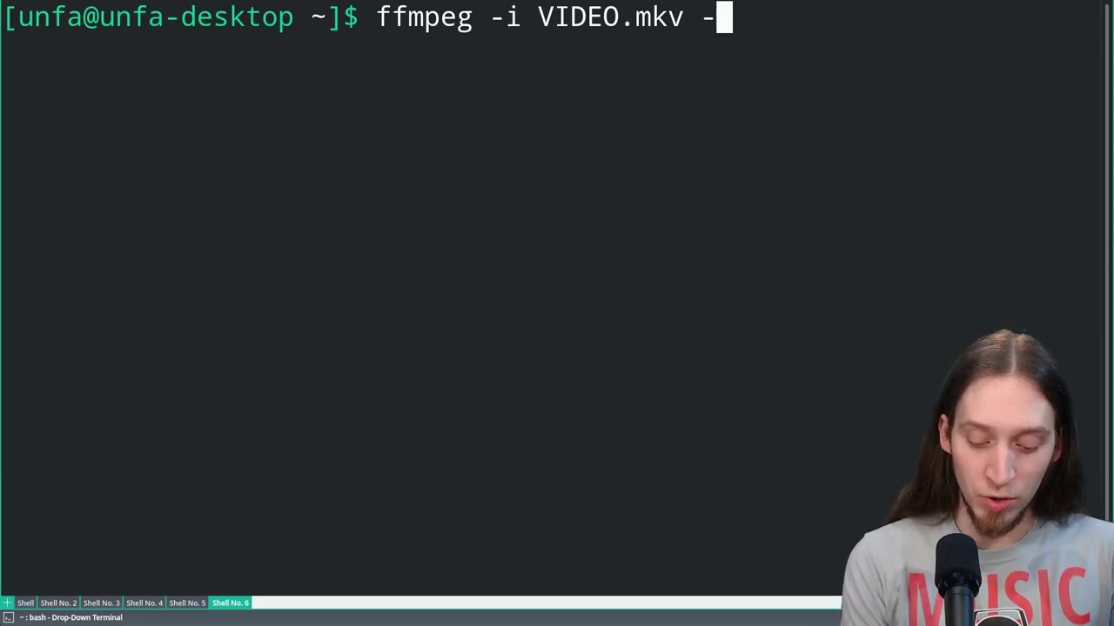
{"action": "type", "text": " NE"}
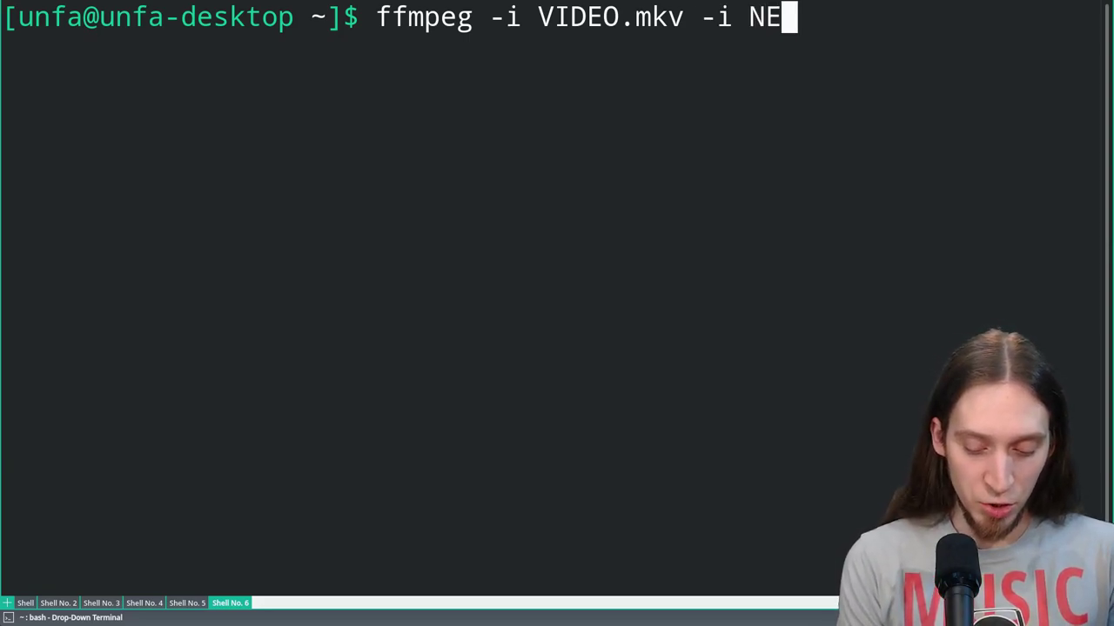
{"action": "type", "text": "W_AUDIO"}
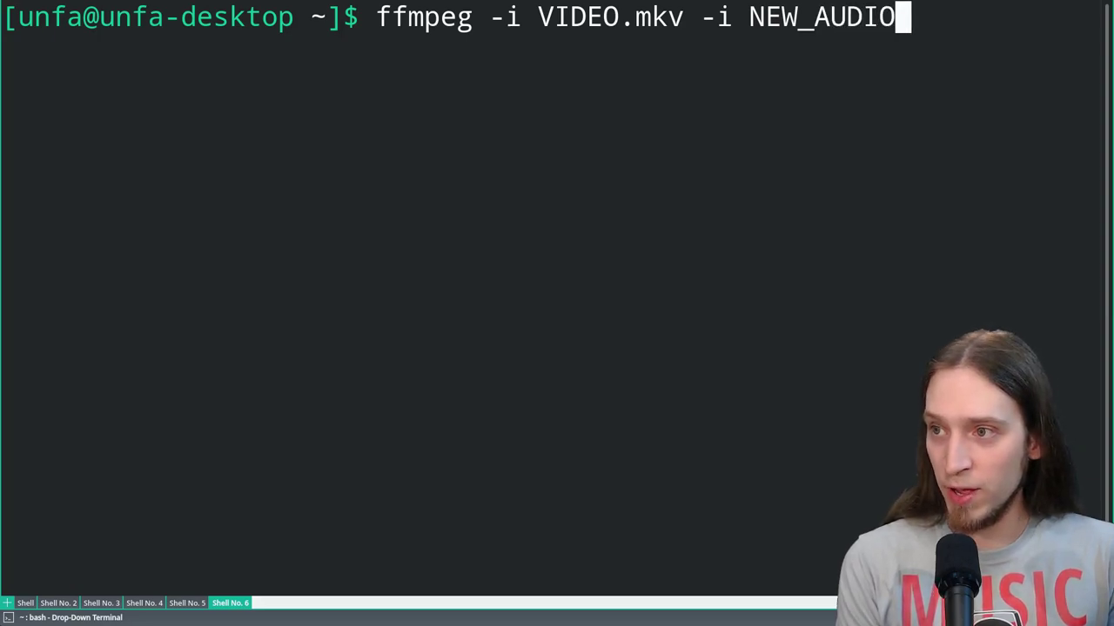
{"action": "type", "text": ".flac"}
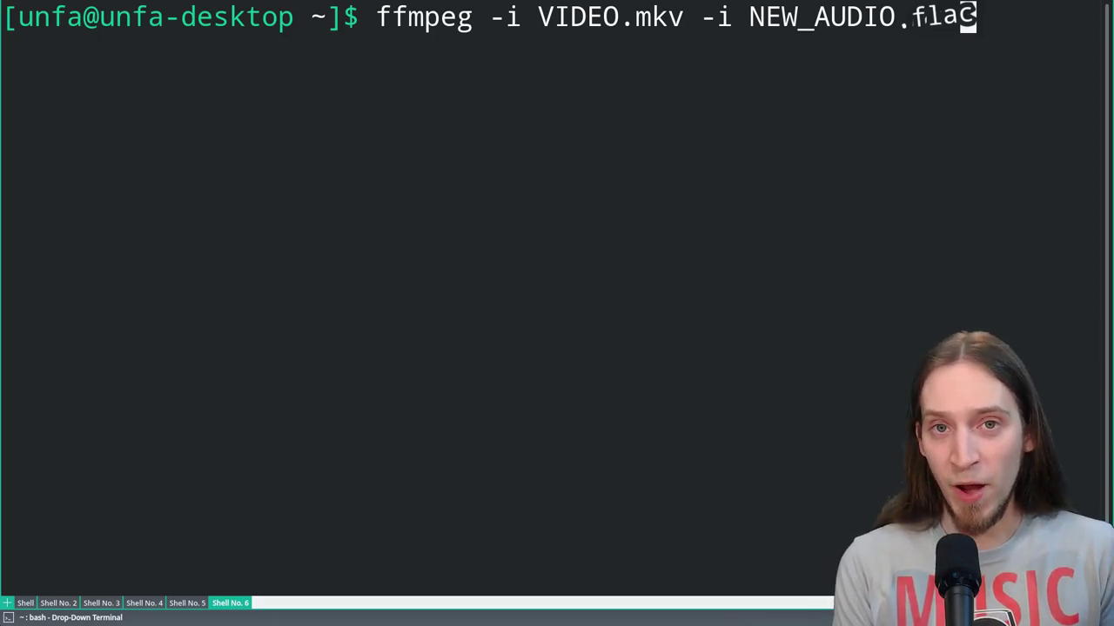
Append -map 0:v to the command and shrink the terminal font so it fits.
{"action": "key", "text": "Right"}
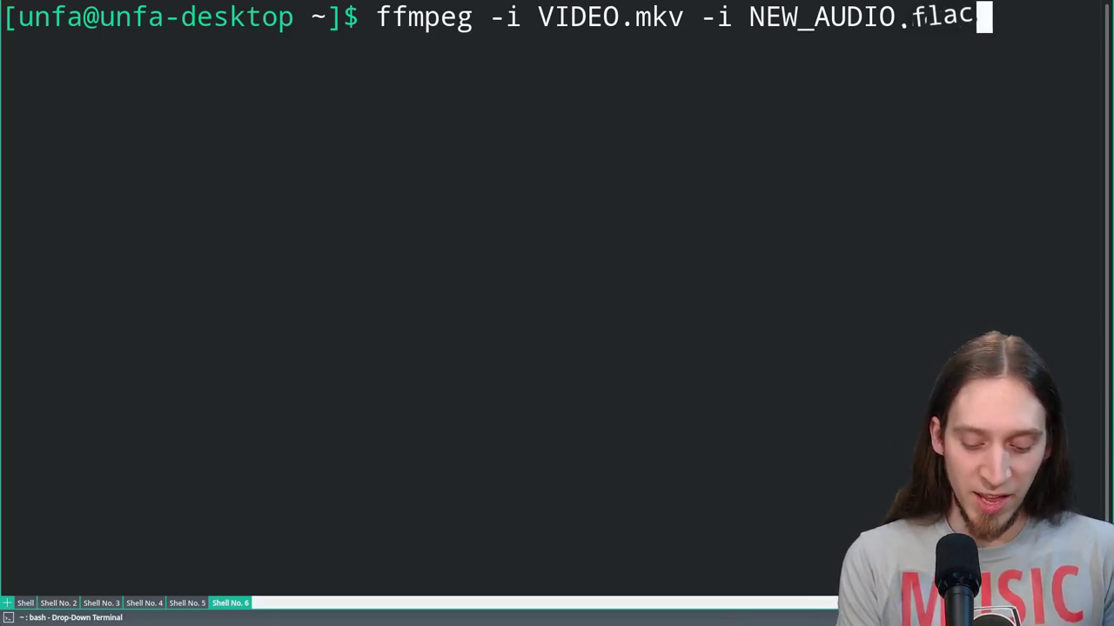
{"action": "type", "text": "-map"}
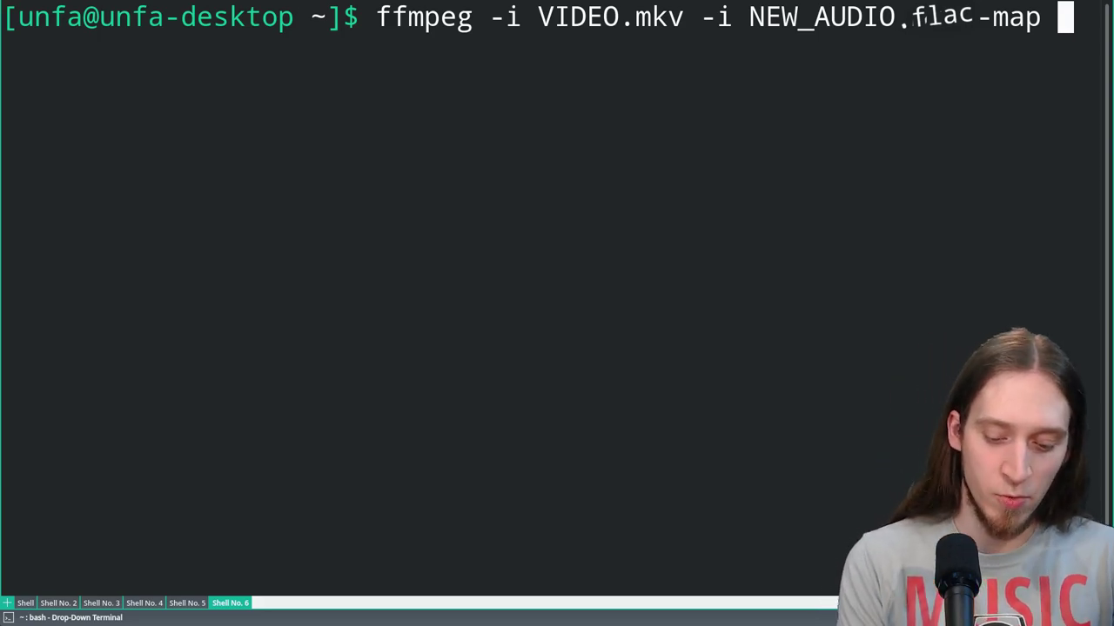
{"action": "type", "text": "0:"}
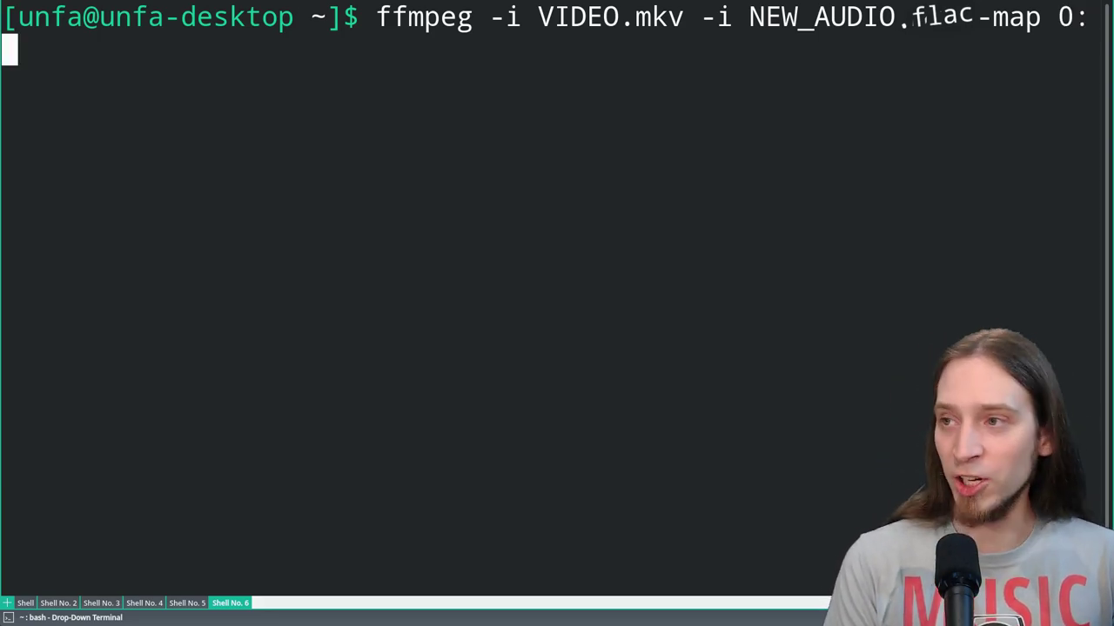
{"action": "type", "text": "v"}
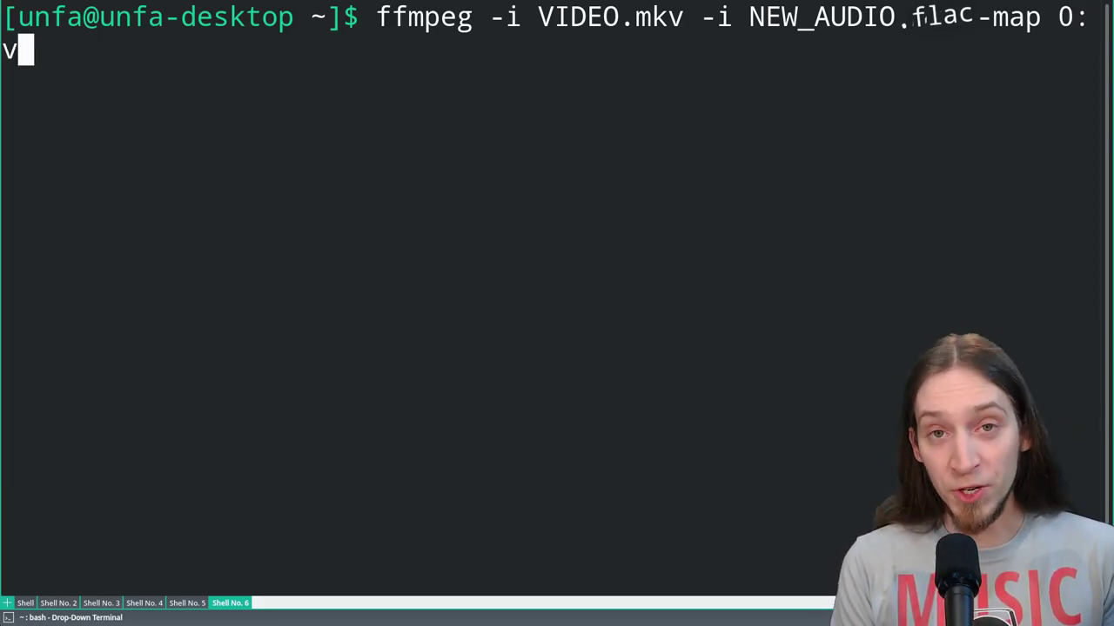
{"action": "key", "text": "ctrl+minus"}
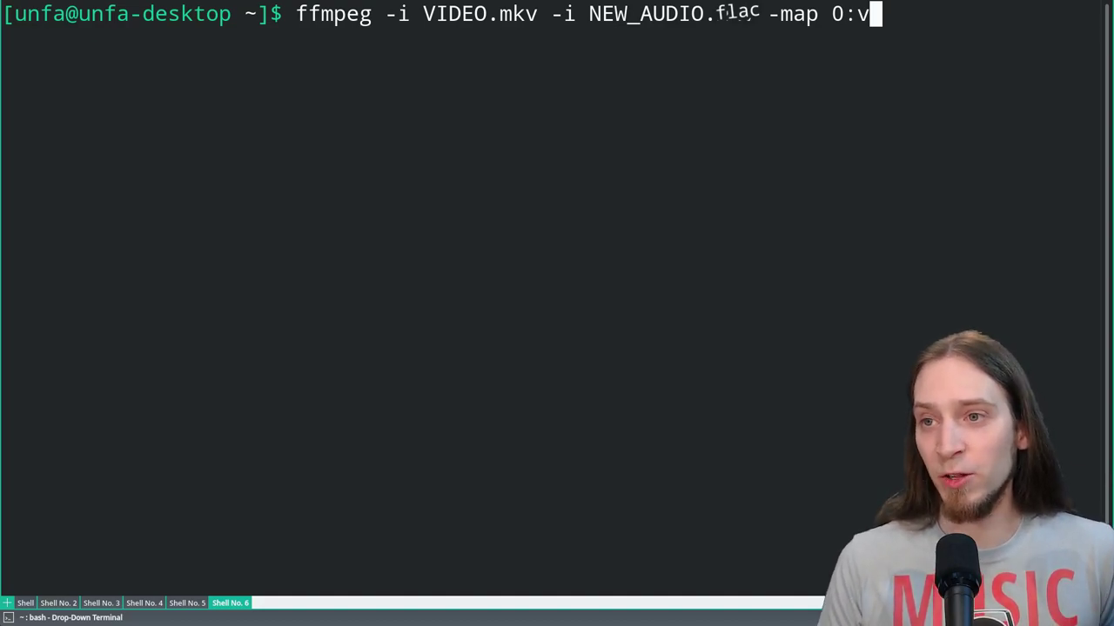
Add -map 1:a, highlighting VIDEO.mkv and NEW_AUDIO.flac as the first and second inputs.
{"action": "left_click_drag", "start_coordinate": [424, 15], "coordinate": [535, 16]}
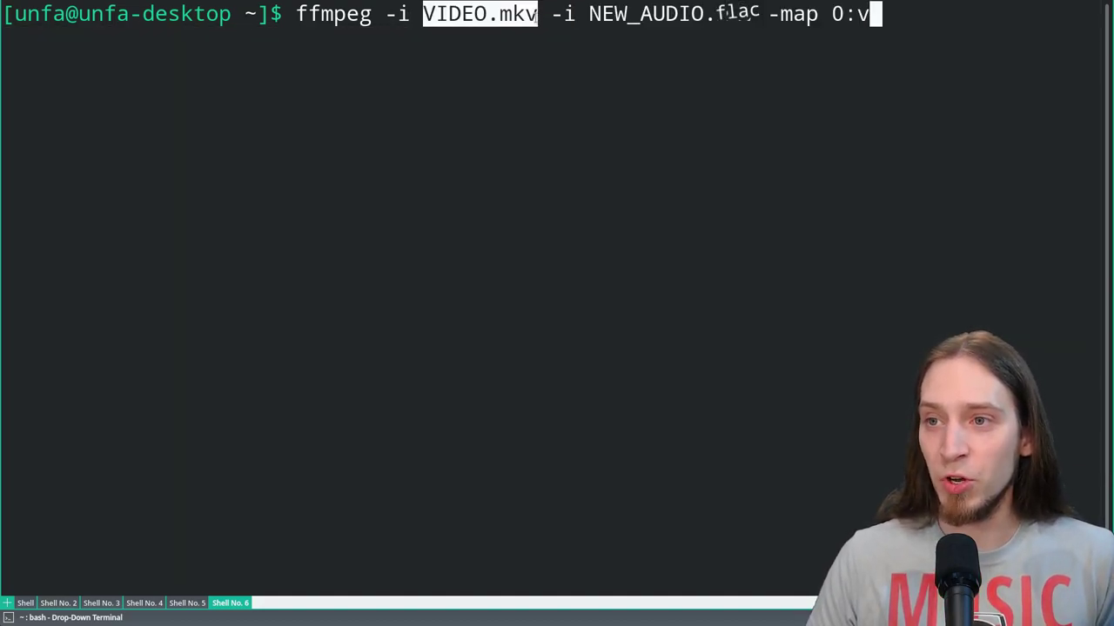
{"action": "left_click", "coordinate": [759, 43]}
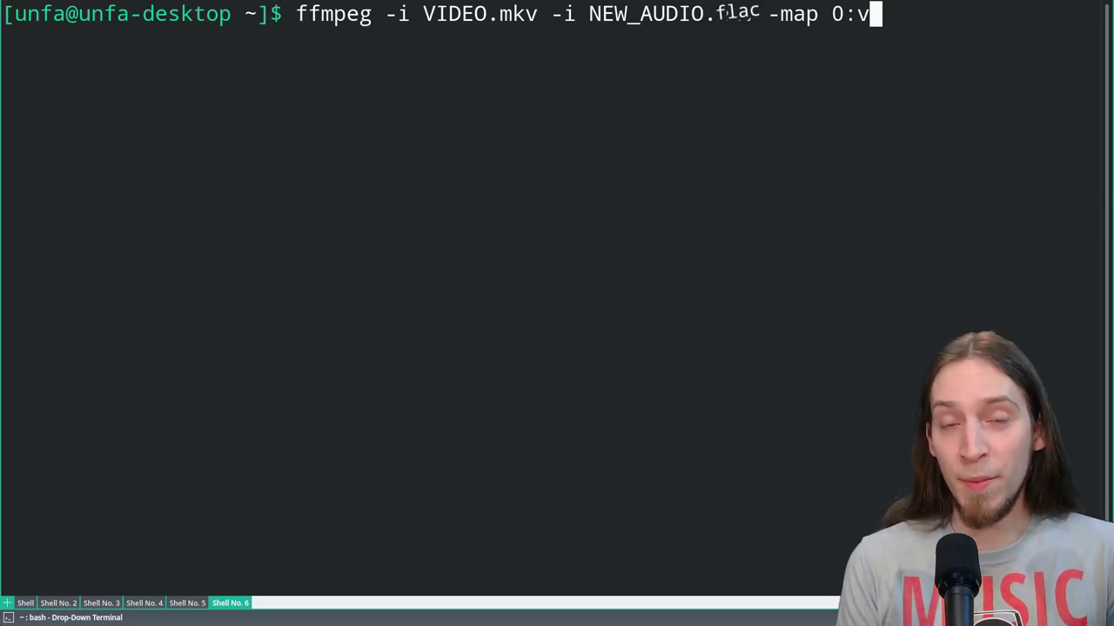
{"action": "type", "text": "-map "}
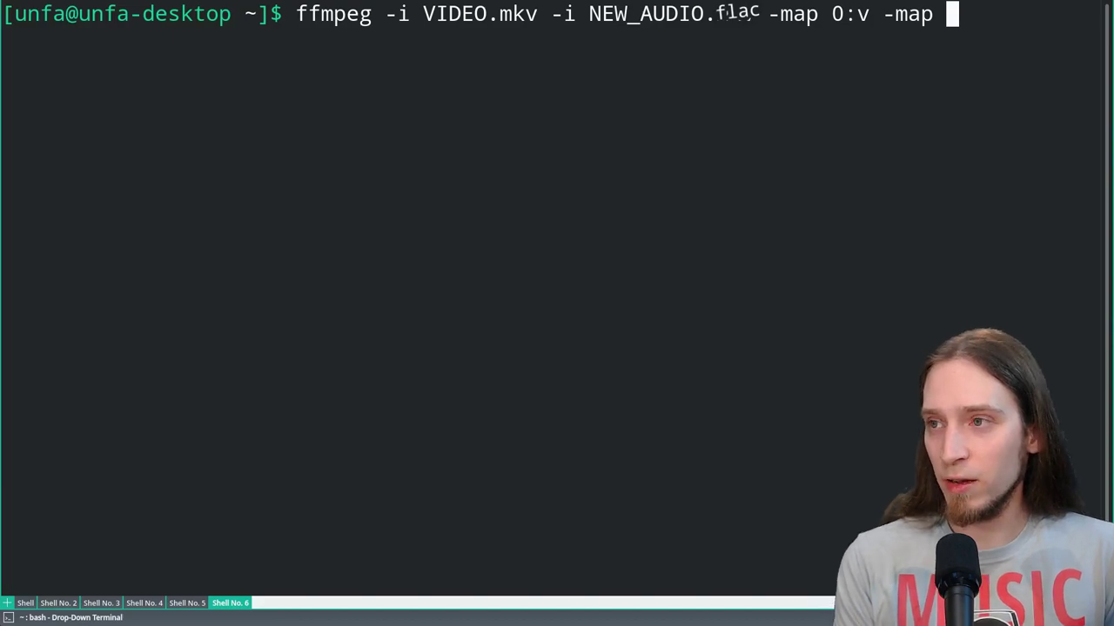
{"action": "type", "text": "1"}
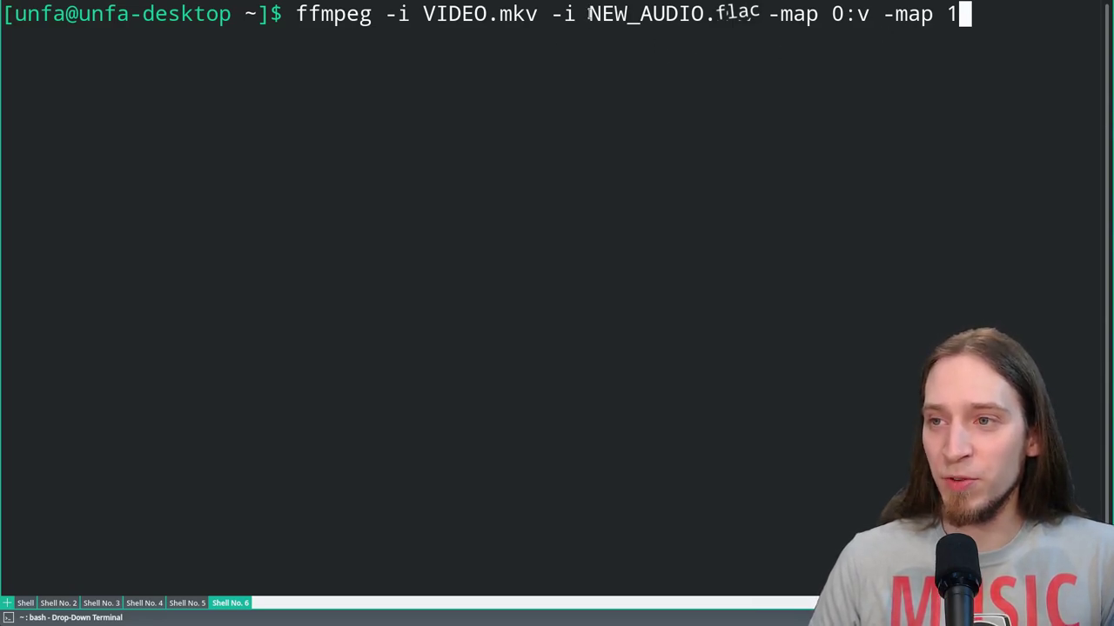
{"action": "left_click_drag", "start_coordinate": [589, 12], "coordinate": [715, 15]}
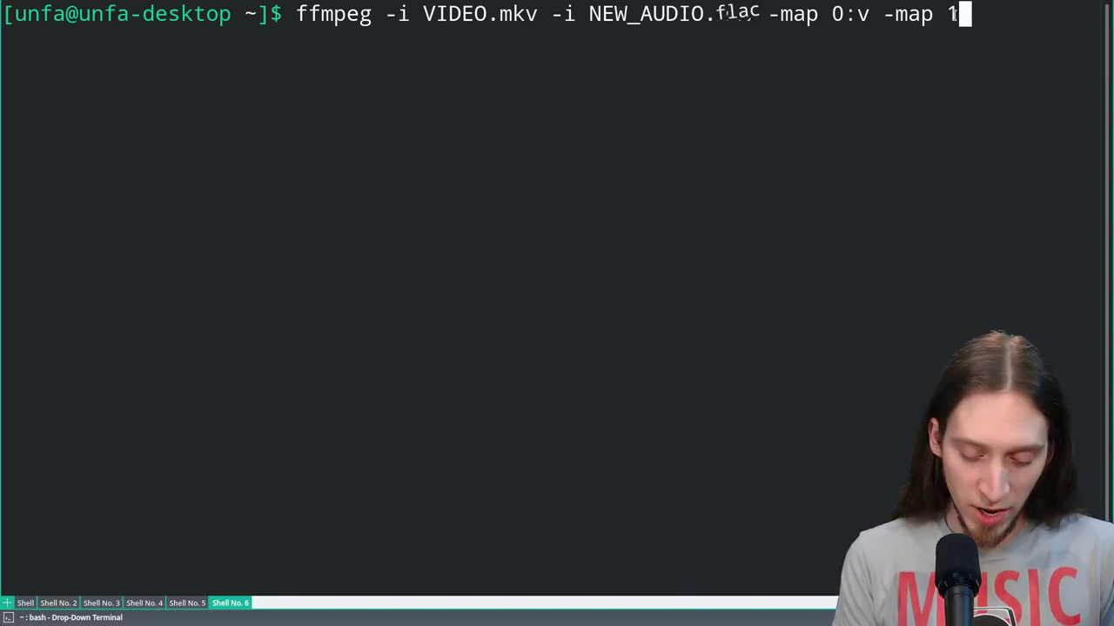
{"action": "type", "text": ":a"}
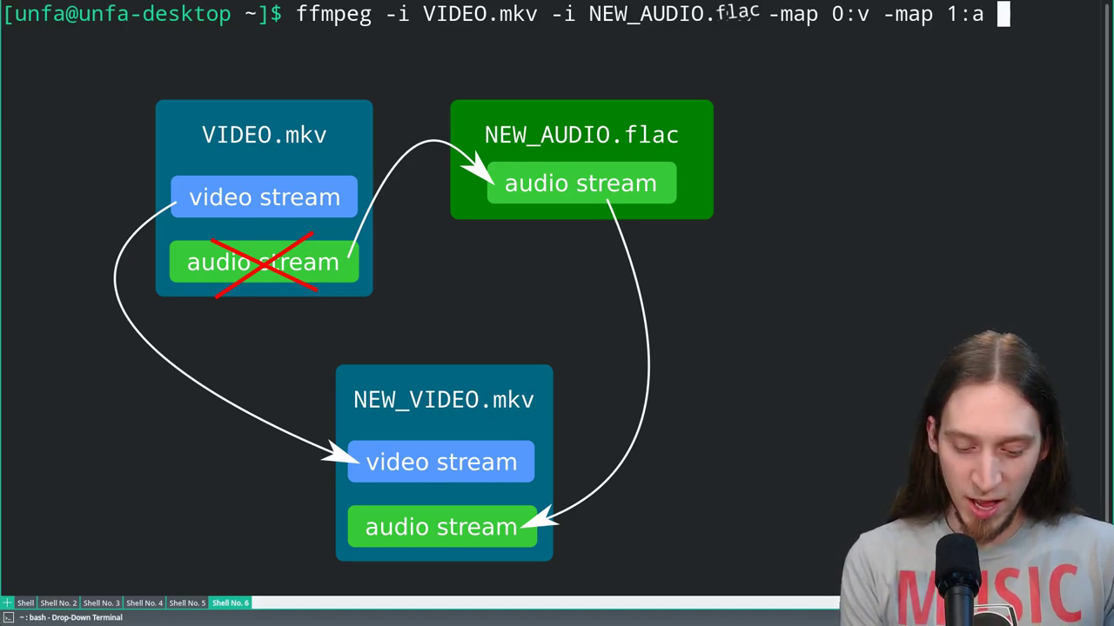
Append -c copy with output file NEW_VIDEO.mkv, fixing the typo, and highlight the output name.
{"action": "type", "text": "-c"}
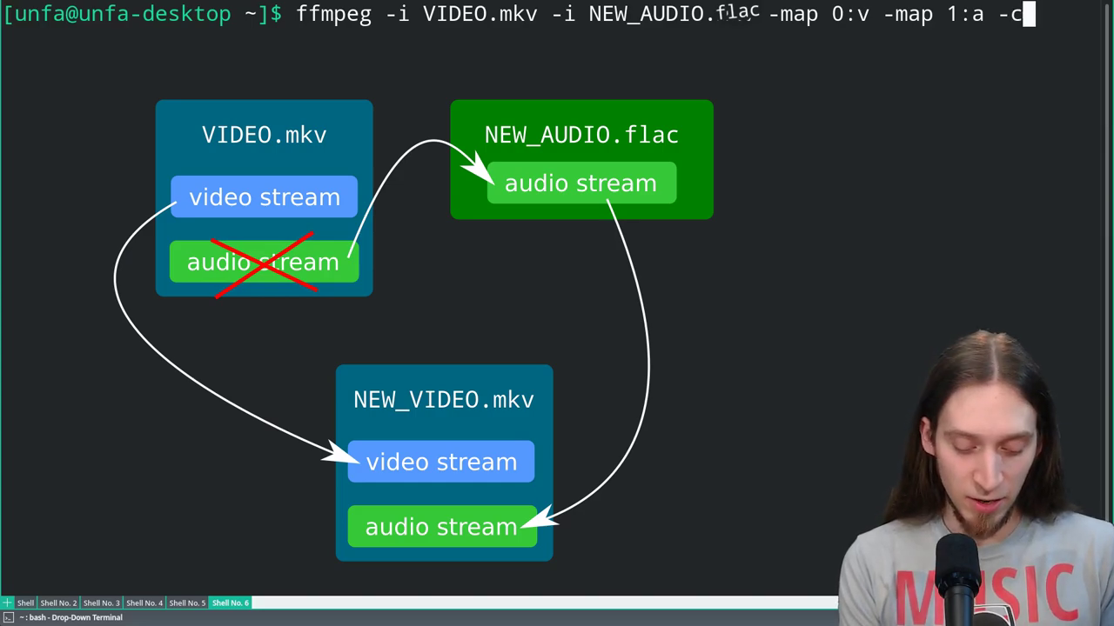
{"action": "type", "text": " copy"}
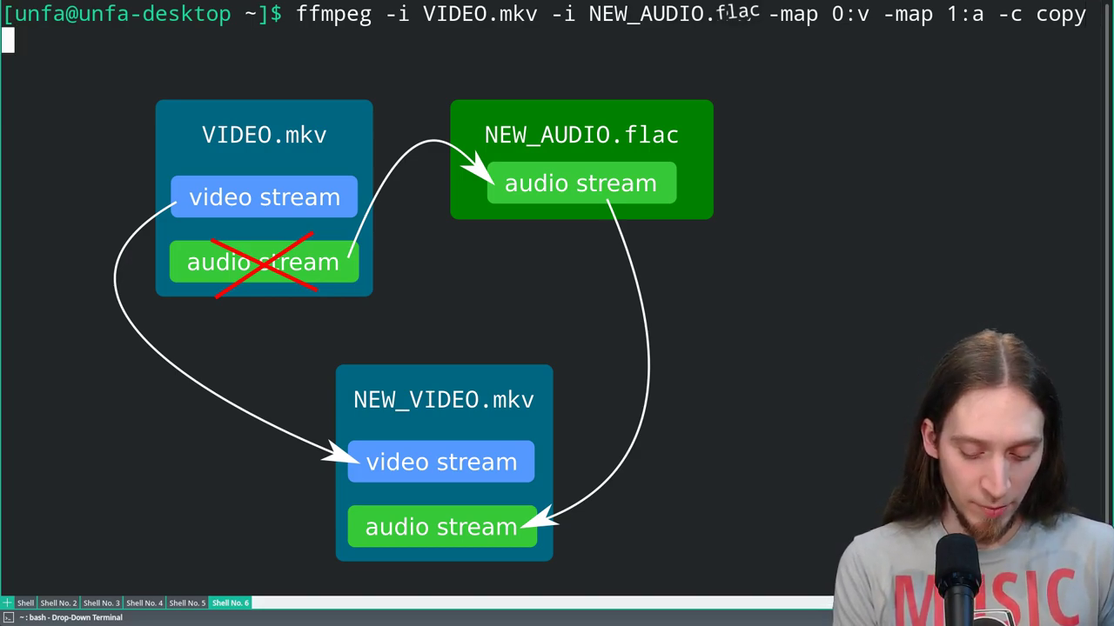
{"action": "type", "text": "NEW_VIDEO,."}
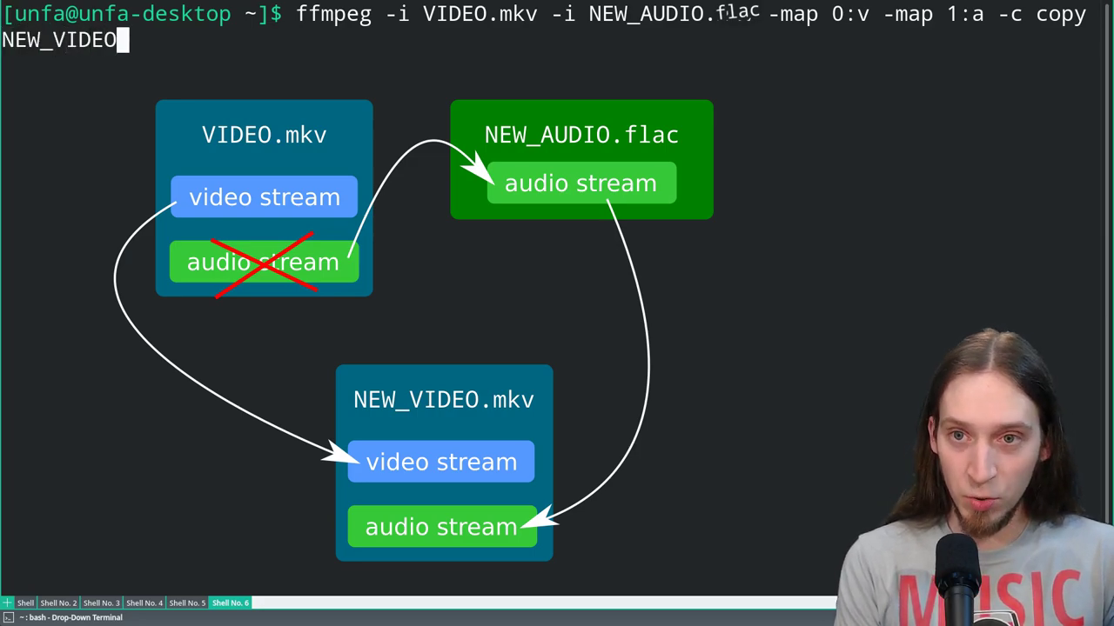
{"action": "key", "text": "BackSpace"}
{"action": "key", "text": "BackSpace"}
{"action": "type", "text": ".mkv"}
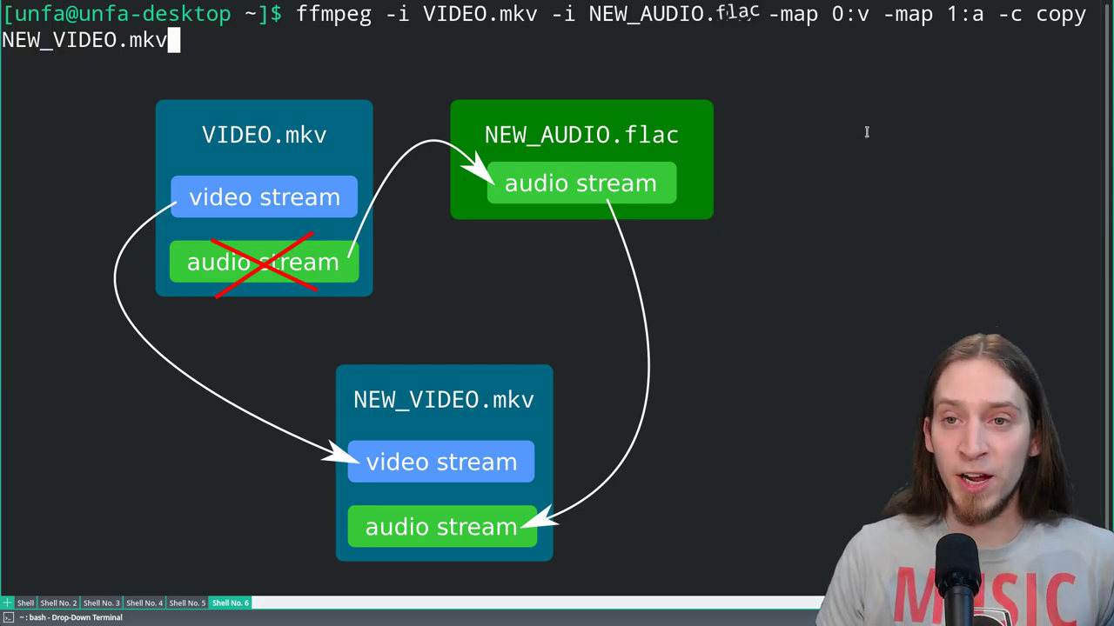
{"action": "left_click_drag", "start_coordinate": [182, 42], "coordinate": [3, 42]}
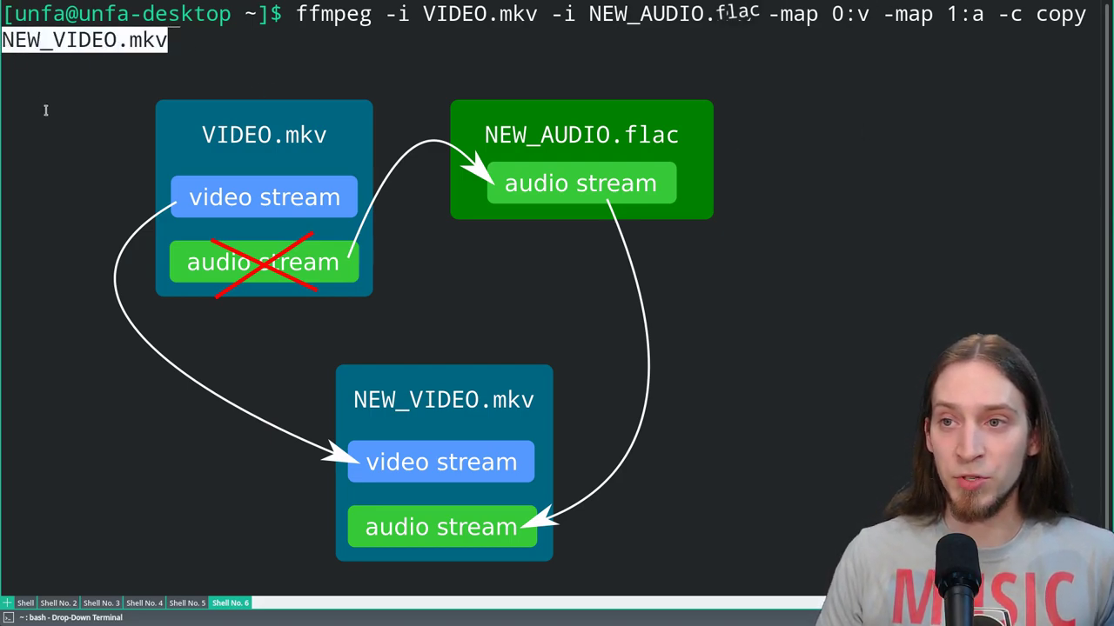